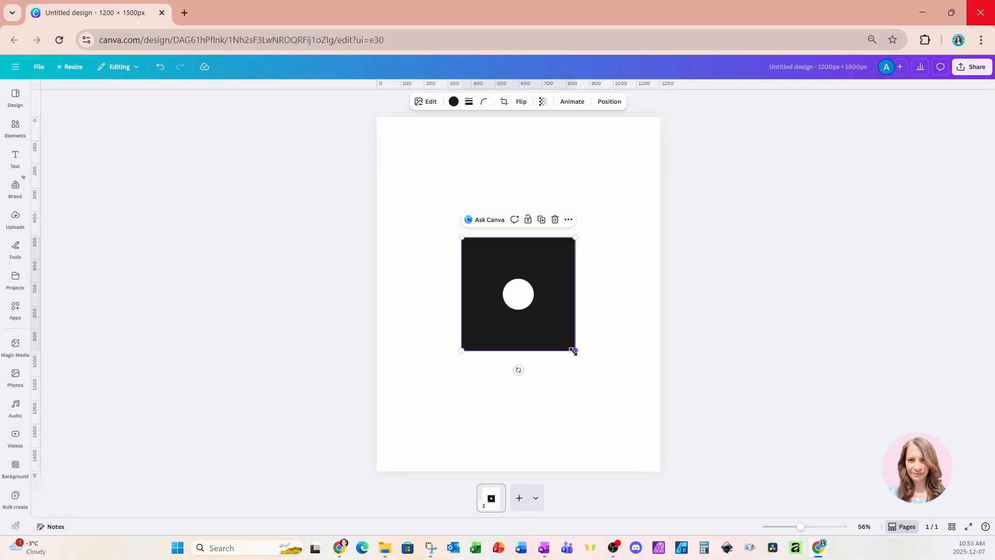
# Step: Crop the black graphic on all four sides to a smaller, nearly square area around its circular cut-out
pyautogui.click(506, 103)
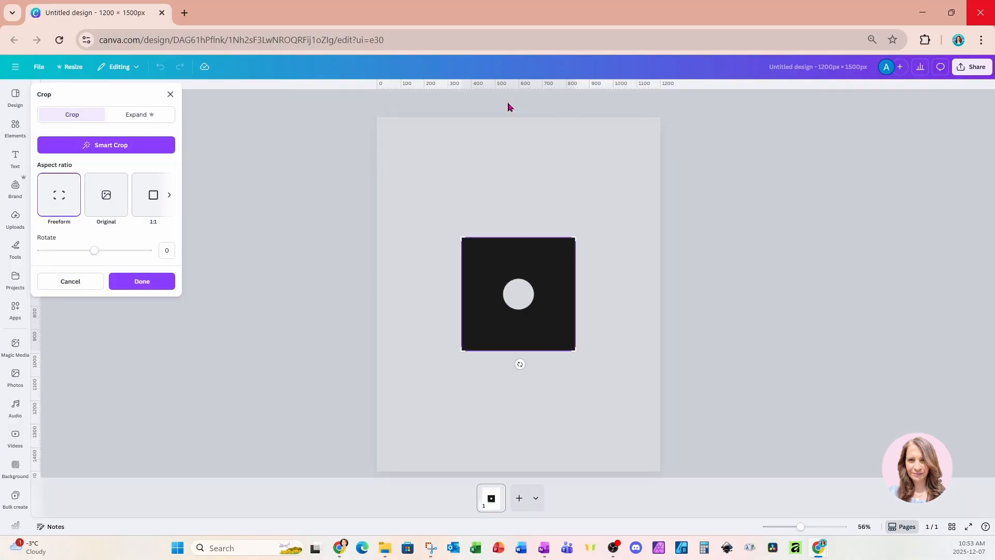
pyautogui.moveTo(462, 241); pyautogui.dragTo(462, 255)
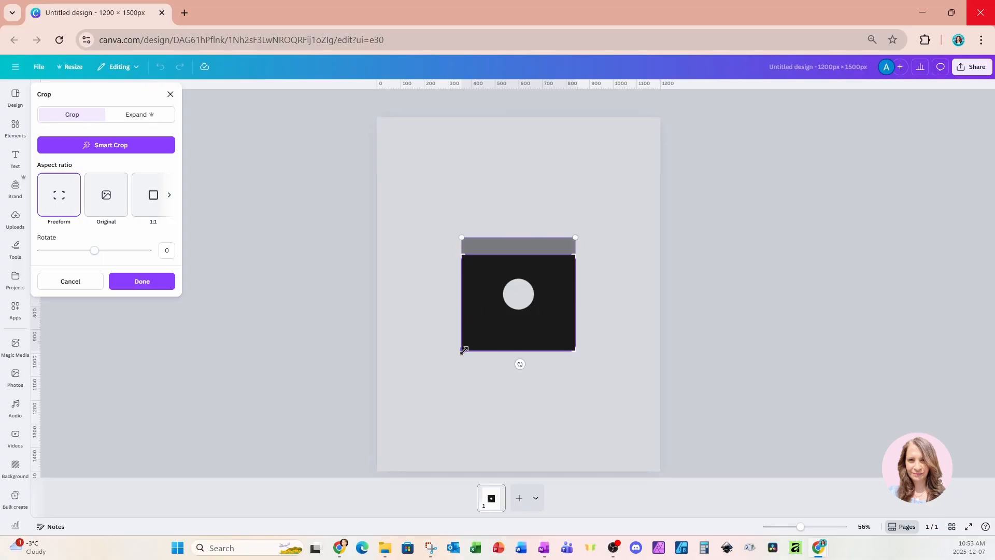
pyautogui.moveTo(464, 351); pyautogui.dragTo(478, 351)
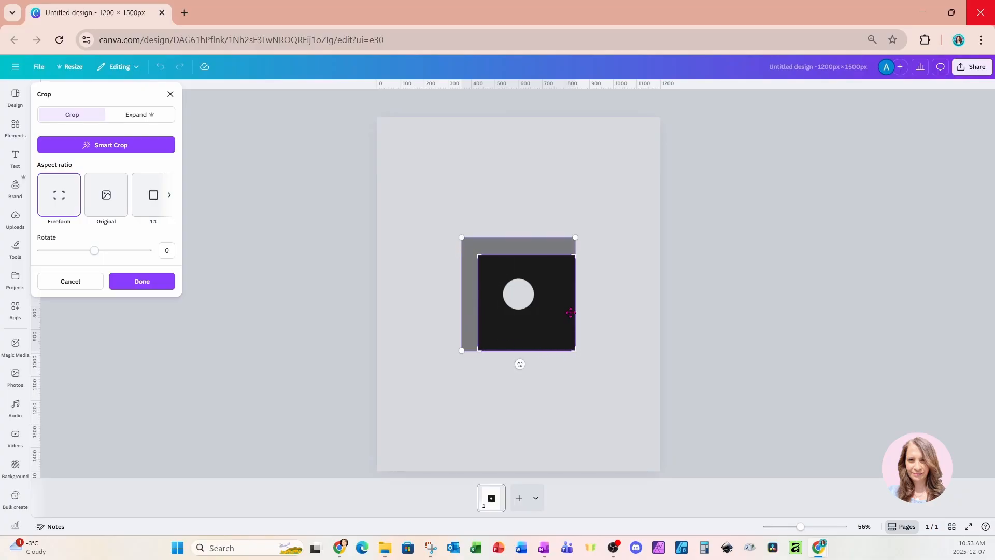
pyautogui.moveTo(572, 350); pyautogui.dragTo(558, 350)
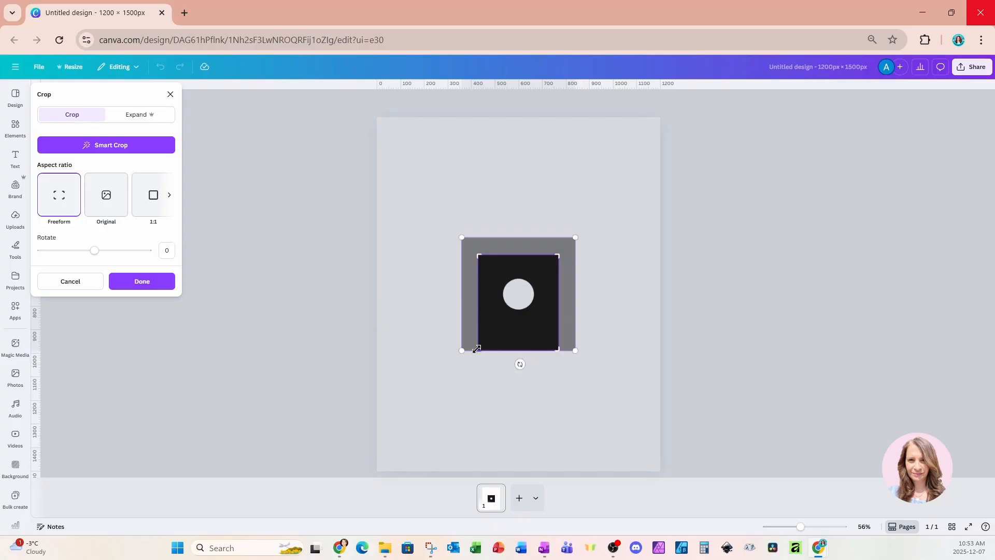
pyautogui.moveTo(472, 348); pyautogui.dragTo(483, 335)
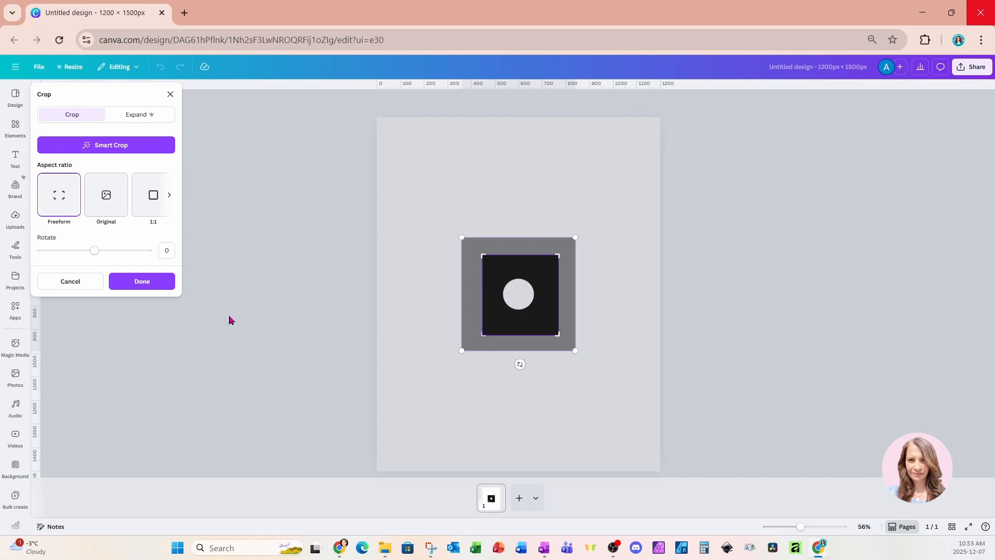
pyautogui.click(119, 281)
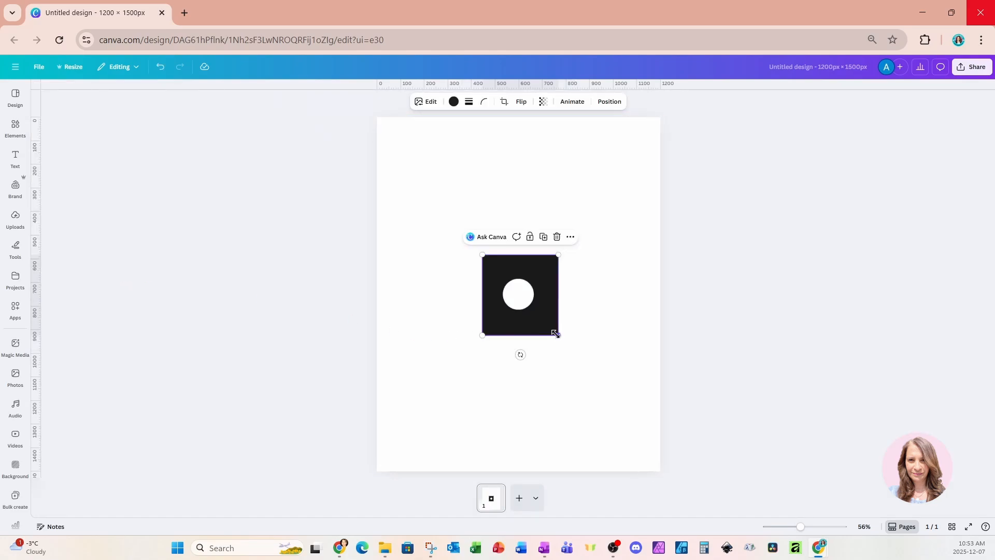
# Step: Enlarge the cropped graphic to cover the whole page and place its circular opening roughly centred in the upper half
pyautogui.moveTo(556, 334); pyautogui.dragTo(689, 471)
pyautogui.moveTo(474, 247); pyautogui.dragTo(297, 135)
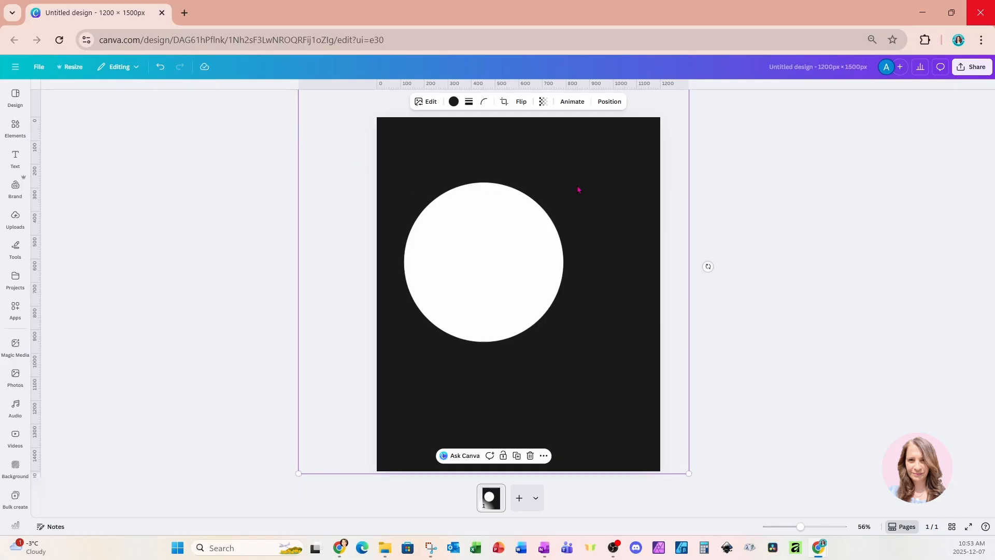
pyautogui.moveTo(578, 190); pyautogui.dragTo(604, 178)
pyautogui.moveTo(715, 468); pyautogui.dragTo(692, 446)
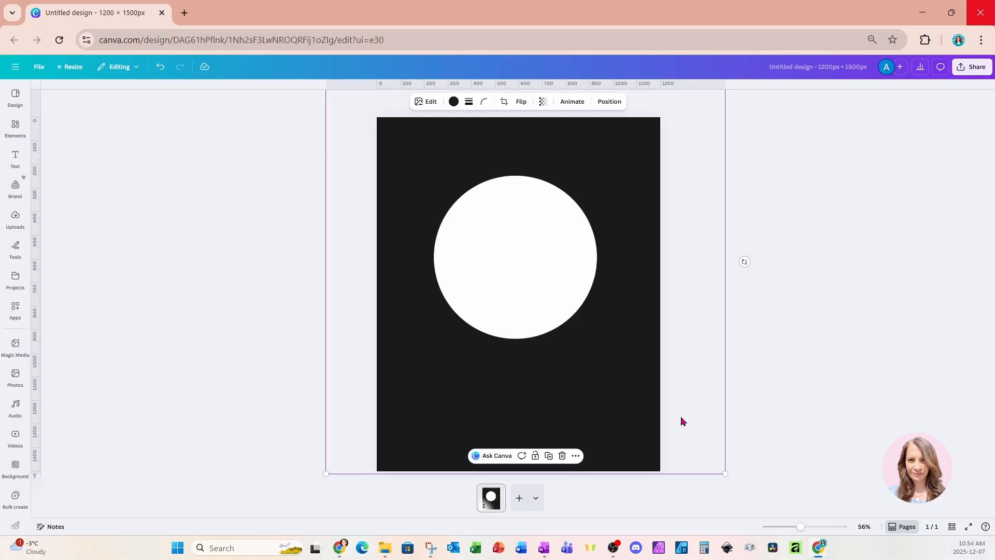
# Step: Recolour the cut-out graphic white and apply the Drop shadow effect to it
pyautogui.click(455, 102)
pyautogui.click(53, 213)
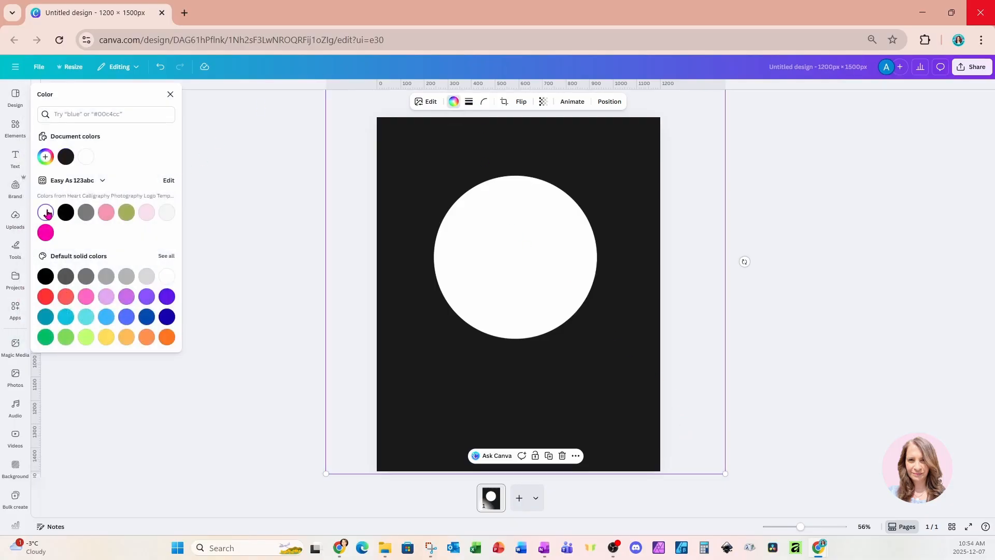
pyautogui.click(424, 103)
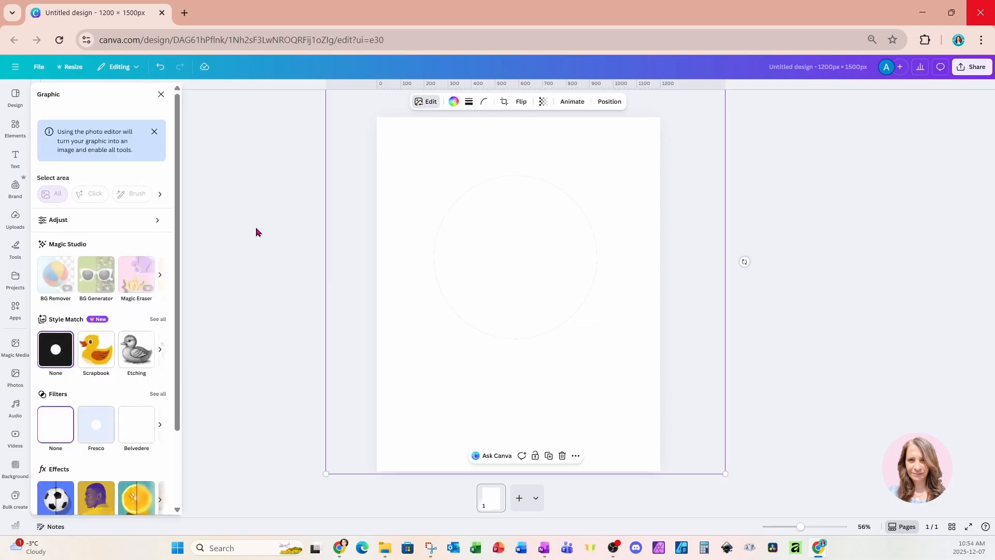
pyautogui.scroll(-2, 63, 502)
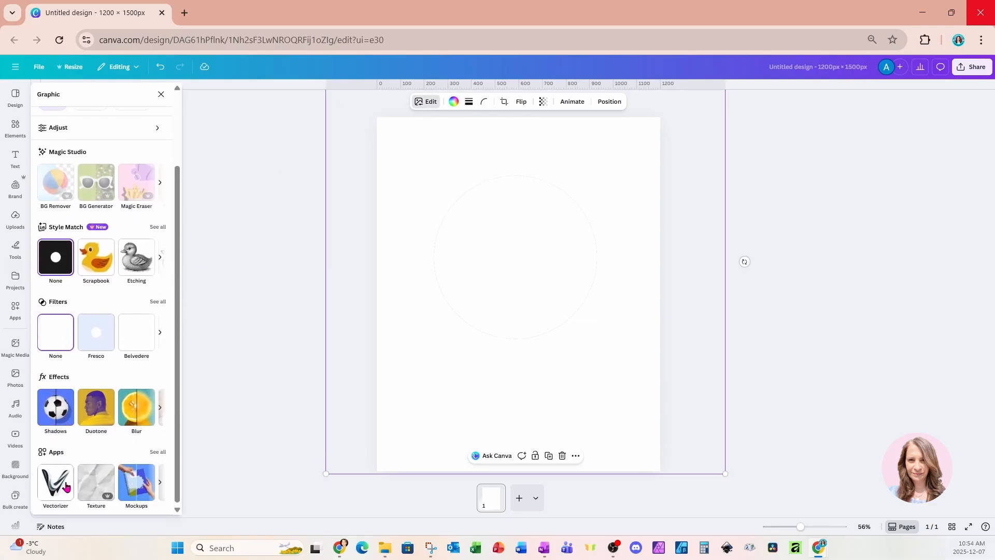
pyautogui.click(58, 418)
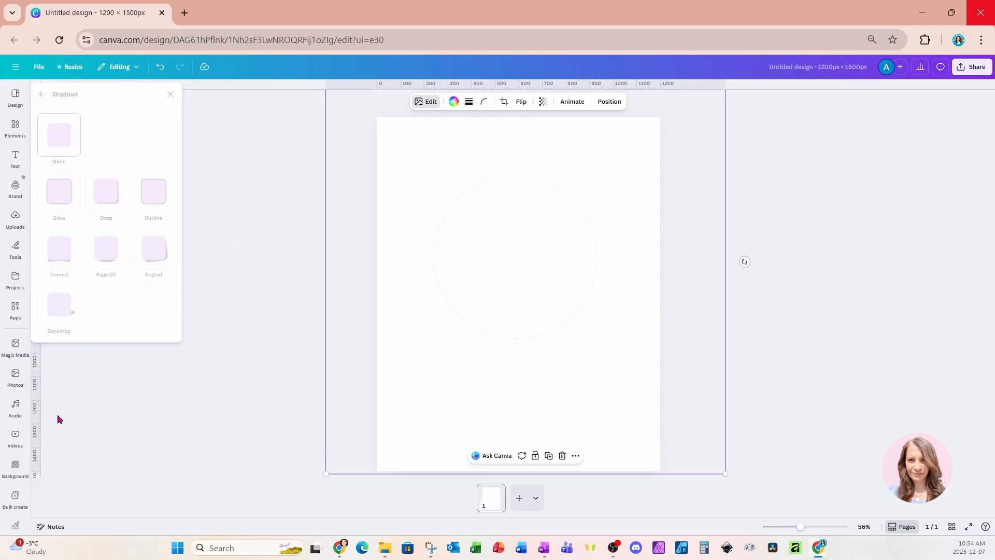
pyautogui.click(112, 199)
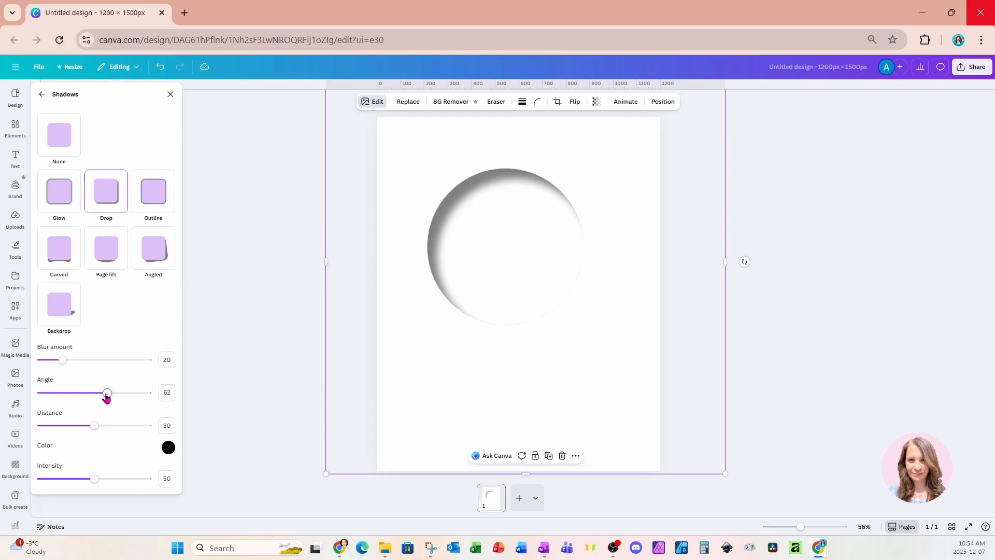
# Step: Set the drop shadow's angle to 53, its intensity to 53 and its distance to 24
pyautogui.moveTo(107, 397); pyautogui.dragTo(99, 399)
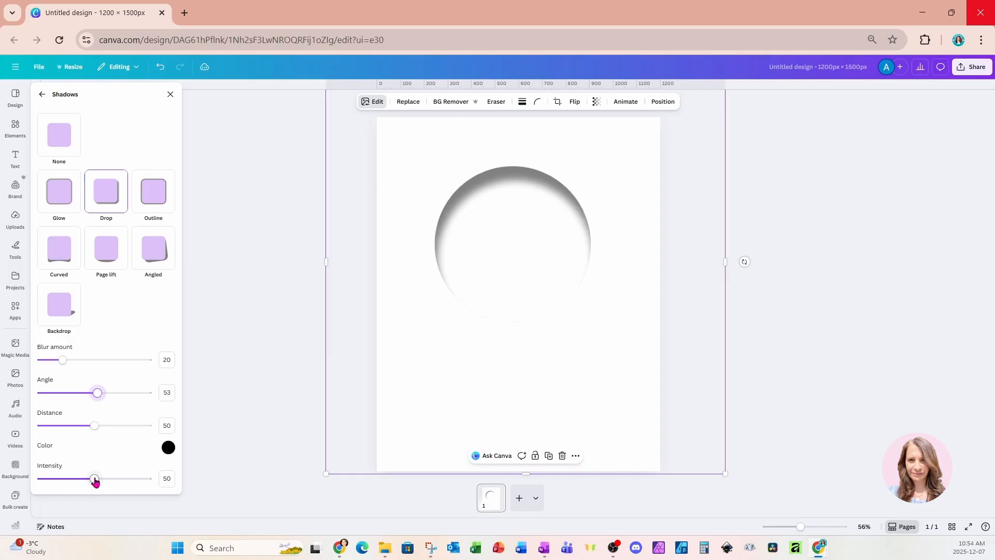
pyautogui.moveTo(95, 482)
pyautogui.mouseDown()
pyautogui.moveTo(138, 482)
pyautogui.moveTo(99, 485)
pyautogui.mouseUp()
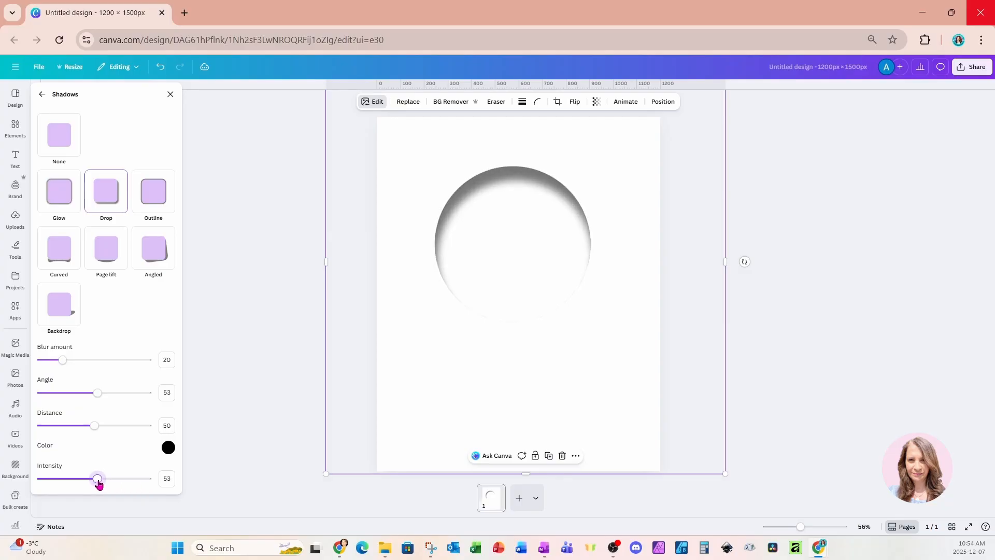
pyautogui.moveTo(94, 427); pyautogui.dragTo(67, 433)
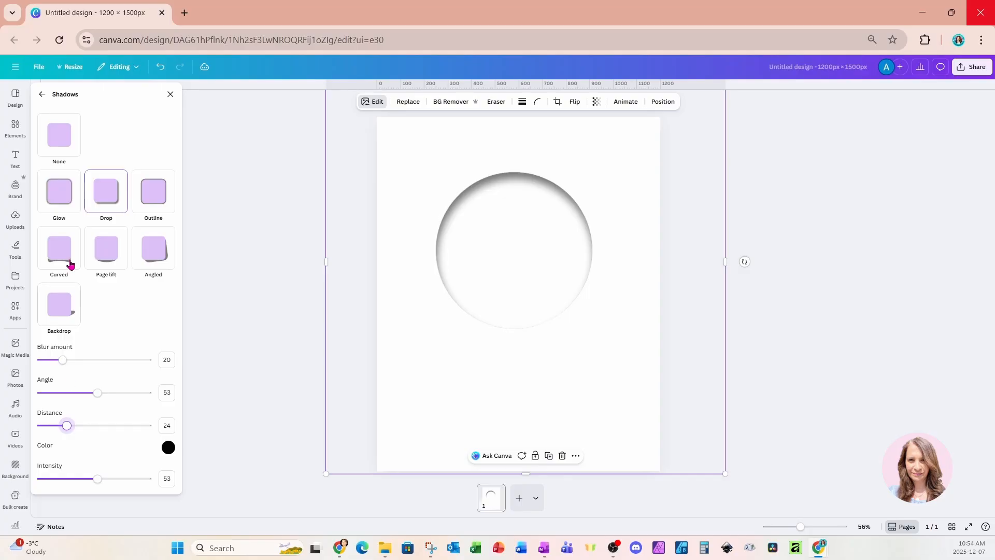
# Step: Fill the page background layer with the metallic blue gradient from the default gradient colors
pyautogui.click(663, 103)
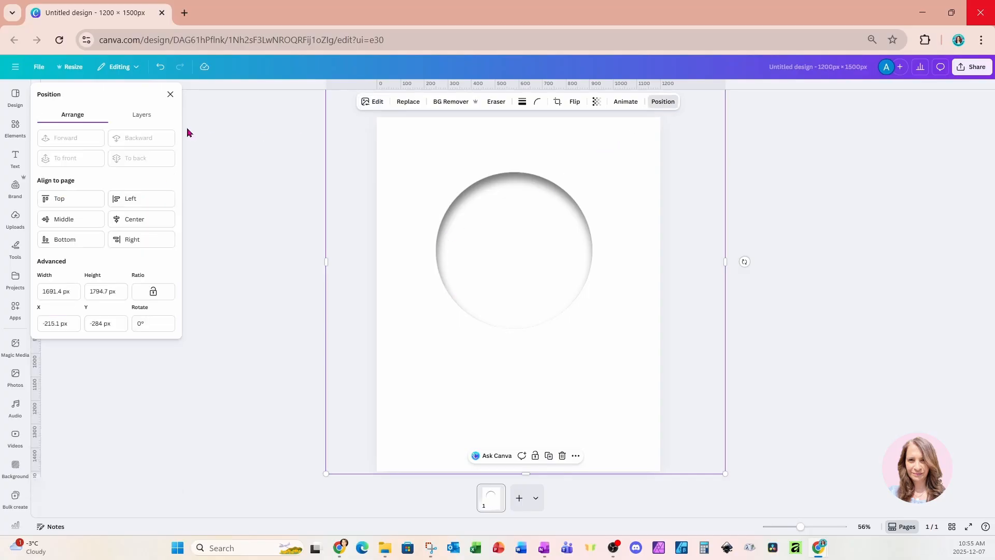
pyautogui.click(143, 115)
pyautogui.click(122, 193)
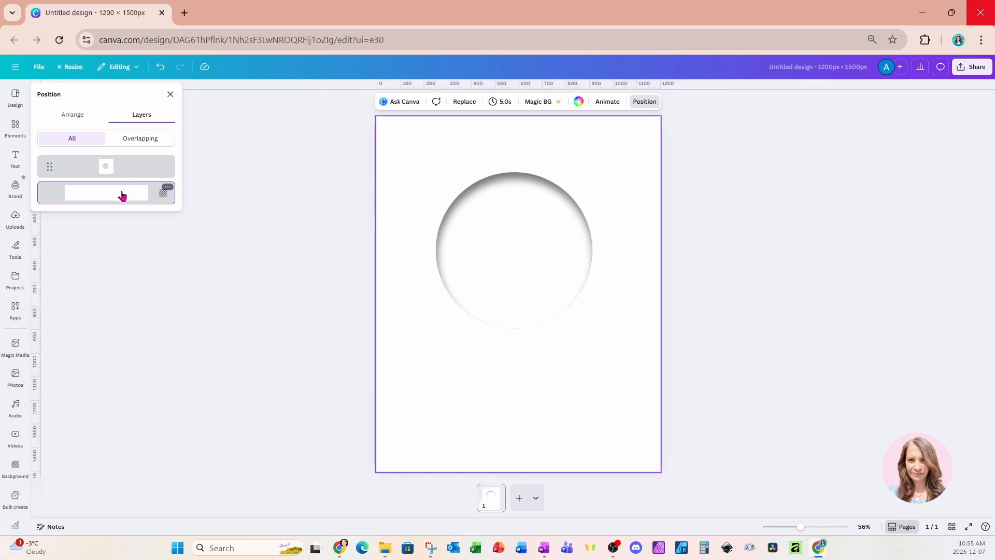
pyautogui.click(578, 102)
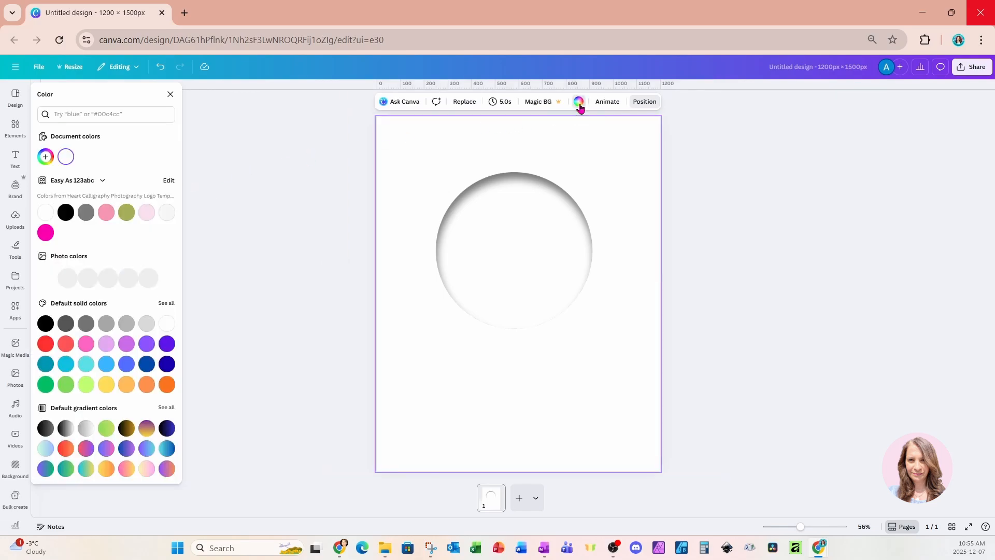
pyautogui.click(167, 404)
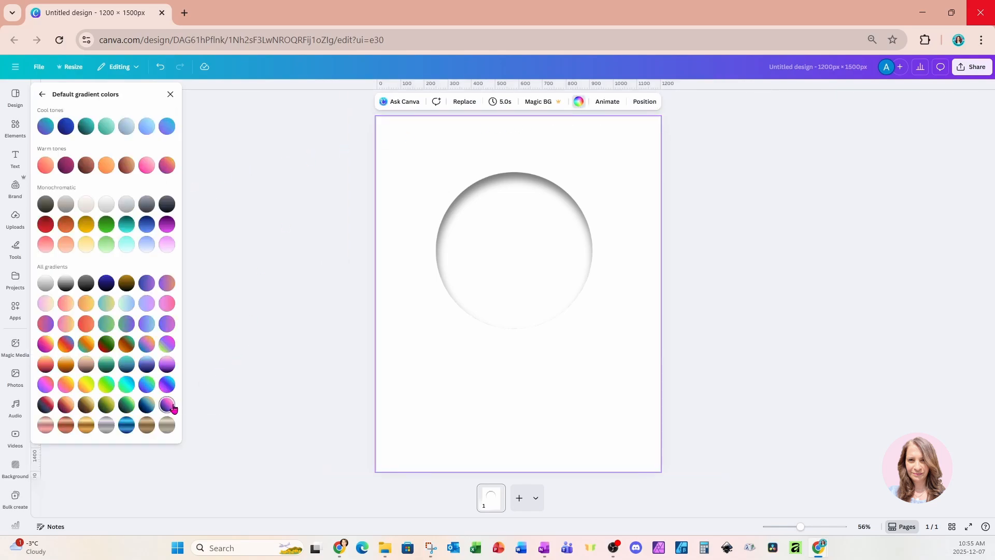
pyautogui.click(127, 430)
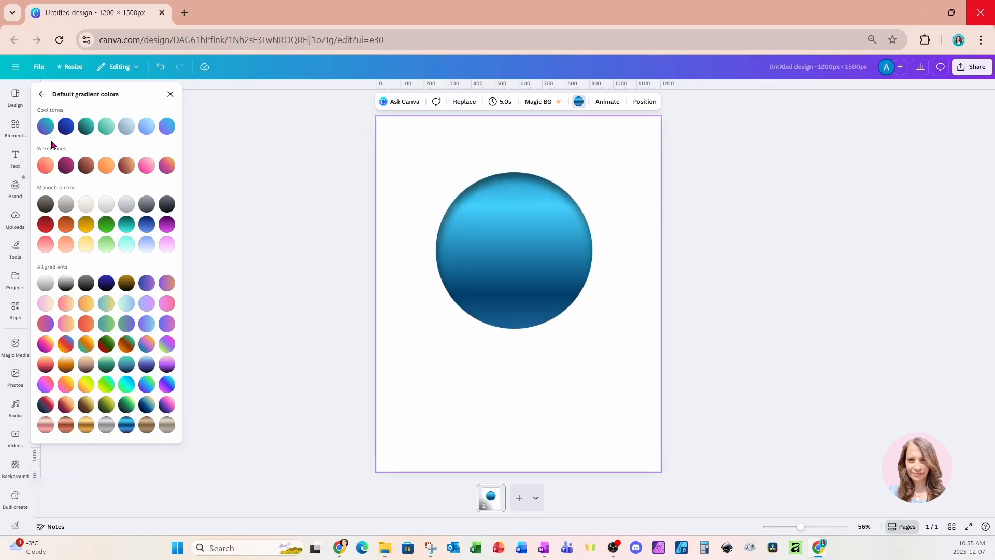
# Step: Change the background gradient's style to the diagonal linear direction
pyautogui.click(43, 94)
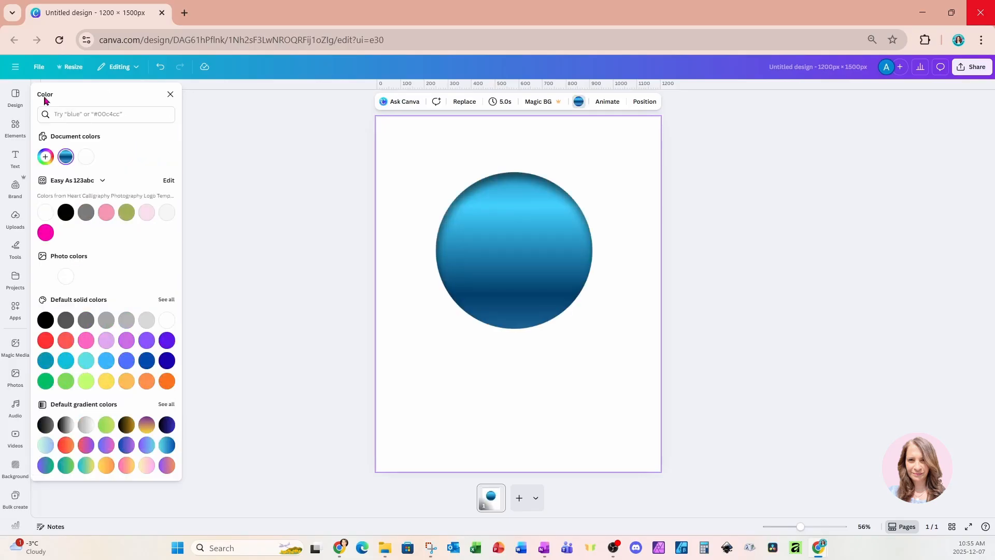
pyautogui.click(46, 157)
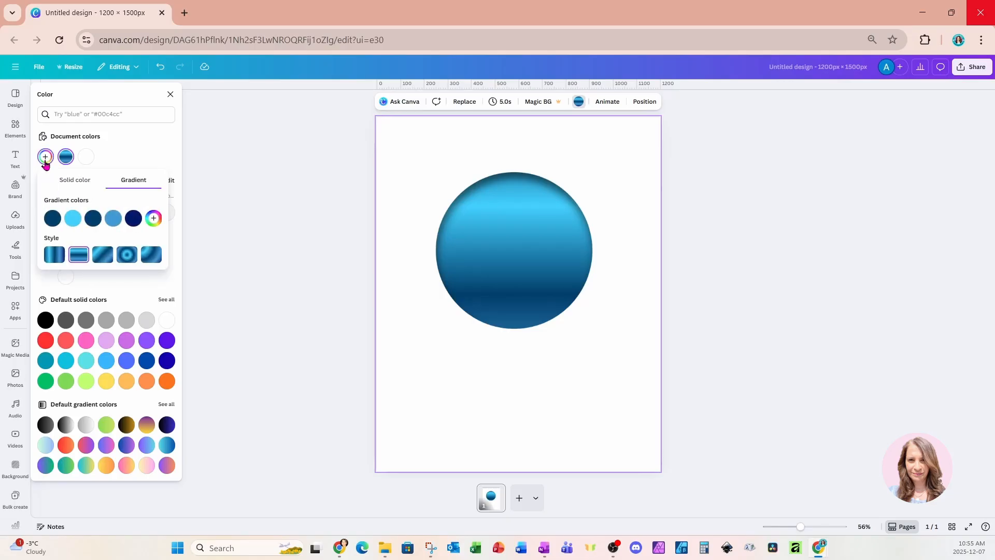
pyautogui.click(103, 261)
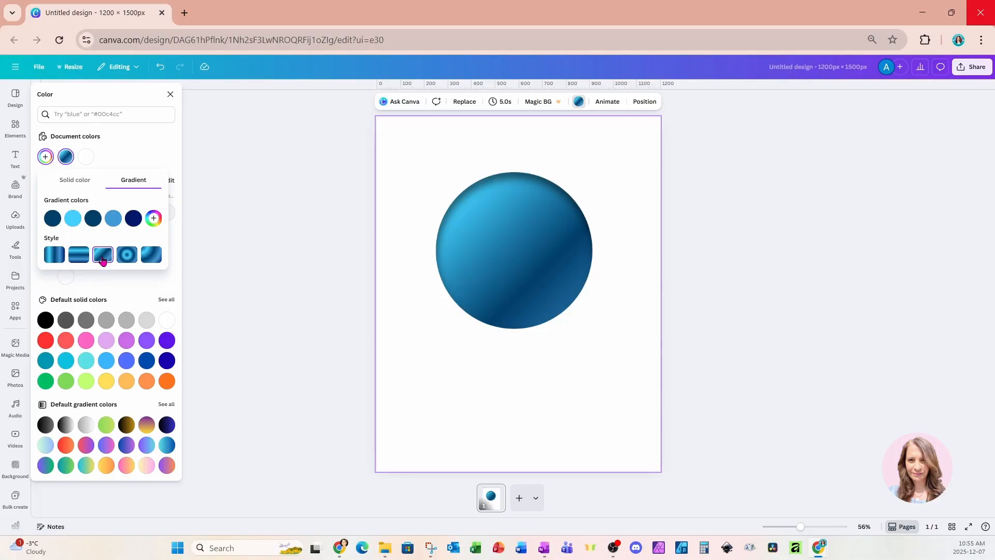
pyautogui.click(387, 151)
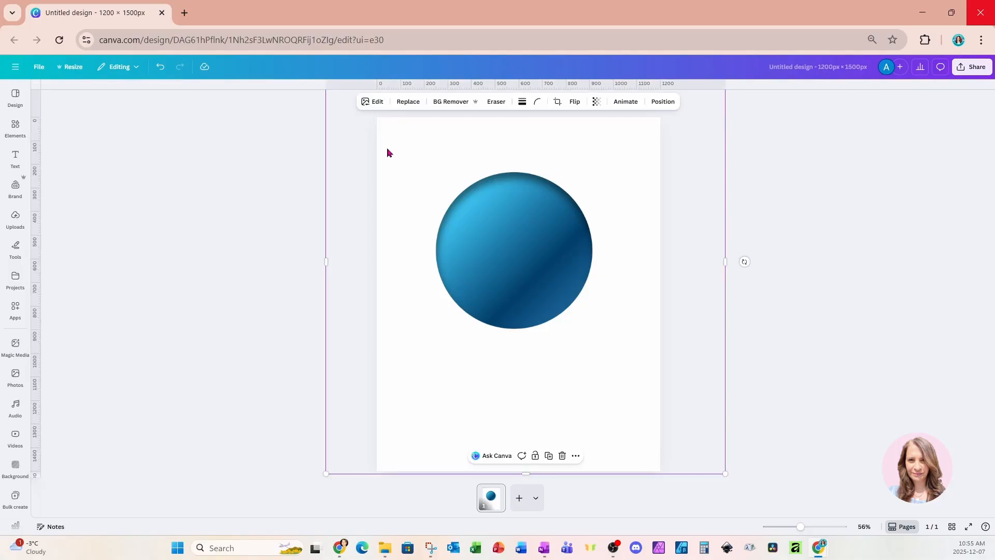
# Step: Add the uploaded portrait of the long-haired woman with crossed arms to the page
pyautogui.click(16, 136)
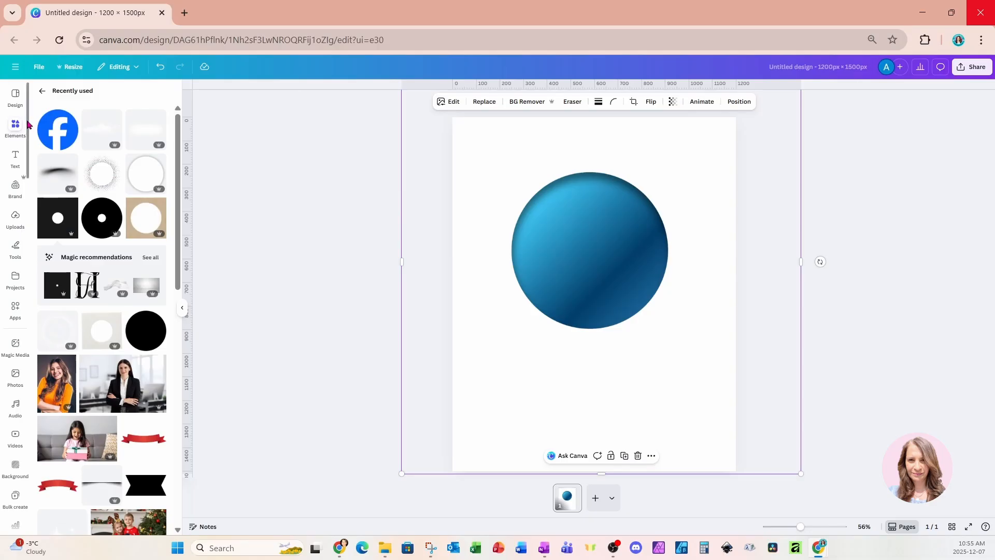
pyautogui.click(12, 227)
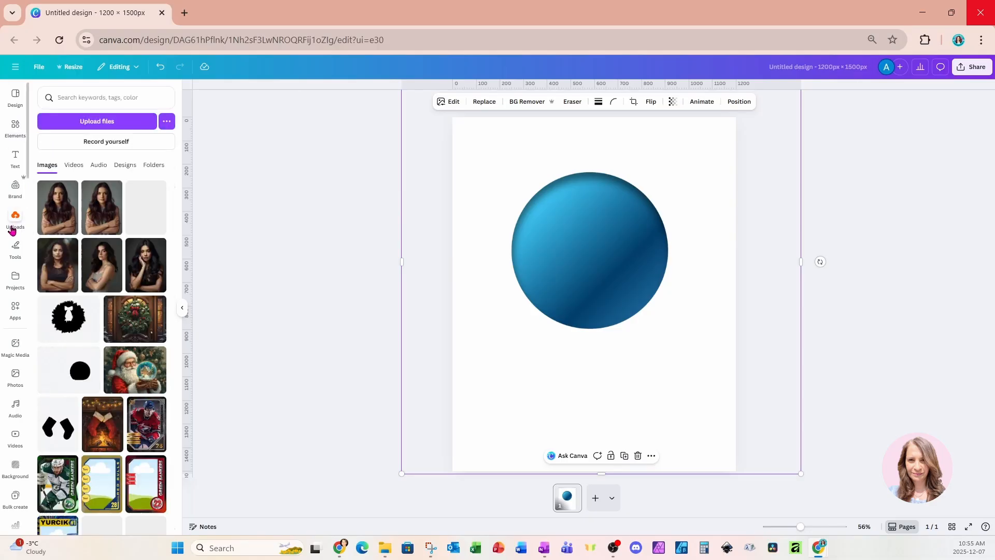
pyautogui.click(55, 224)
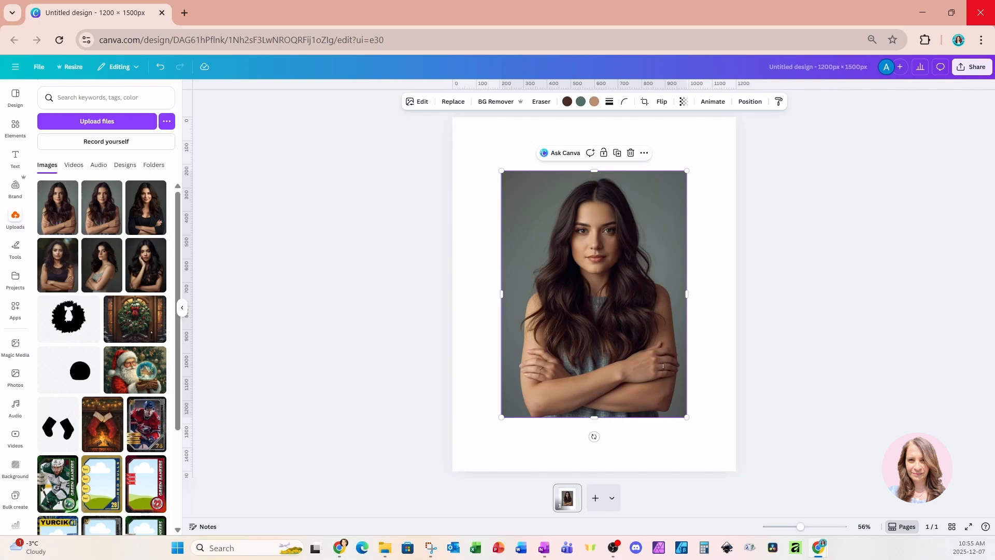
pyautogui.hotkey('alt', 'Tab')
# Step: Open Magic Grab for the portrait and try selecting the woman with the Click selection mode
pyautogui.click(417, 102)
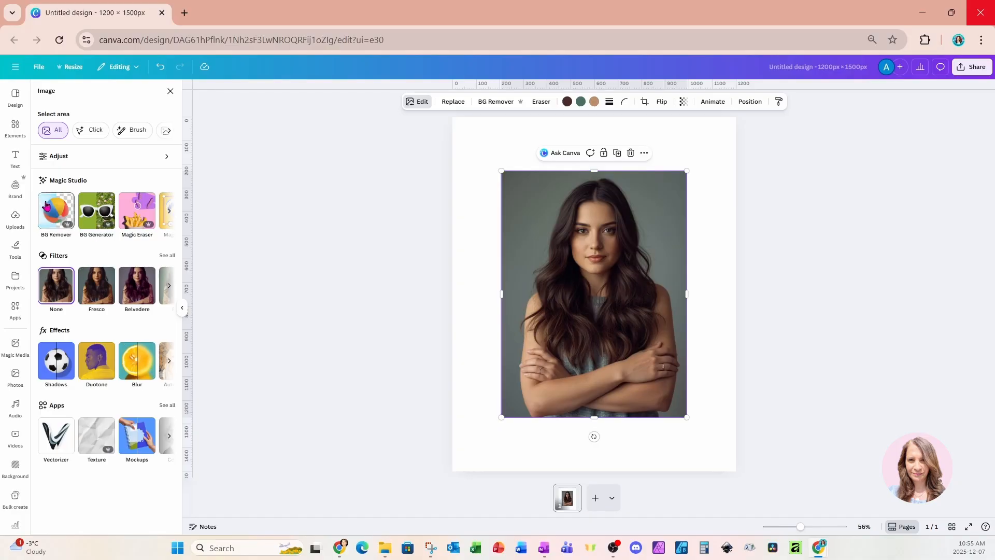
pyautogui.click(168, 213)
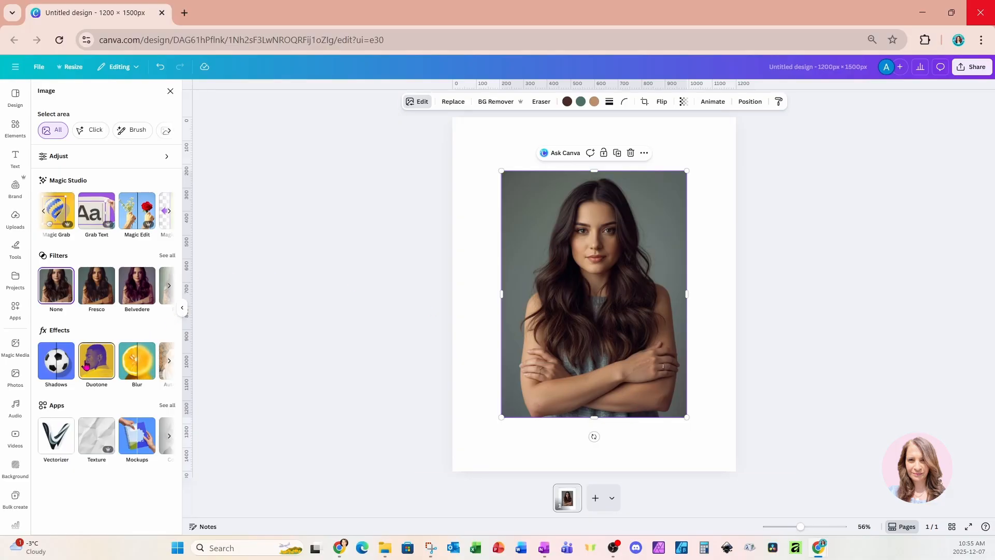
pyautogui.click(61, 214)
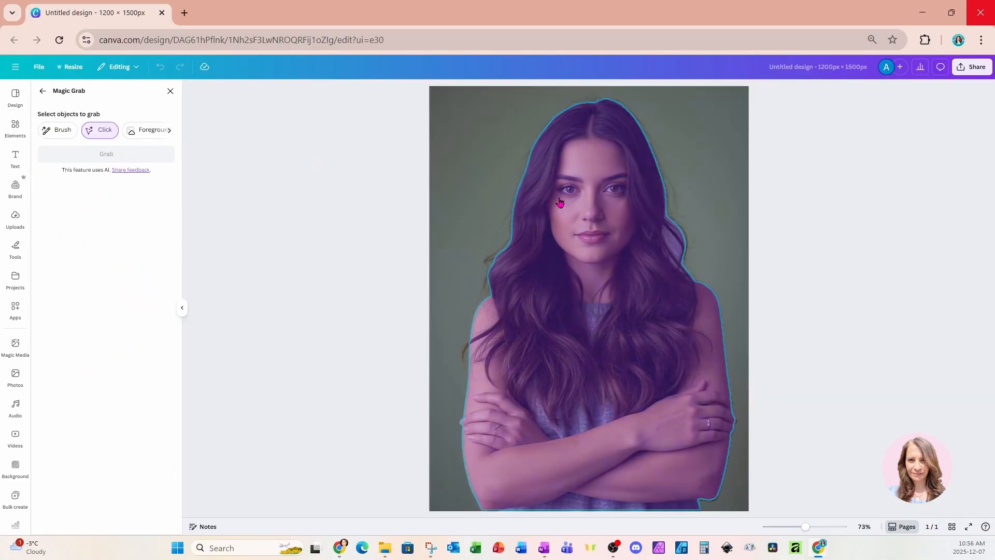
pyautogui.click(577, 225)
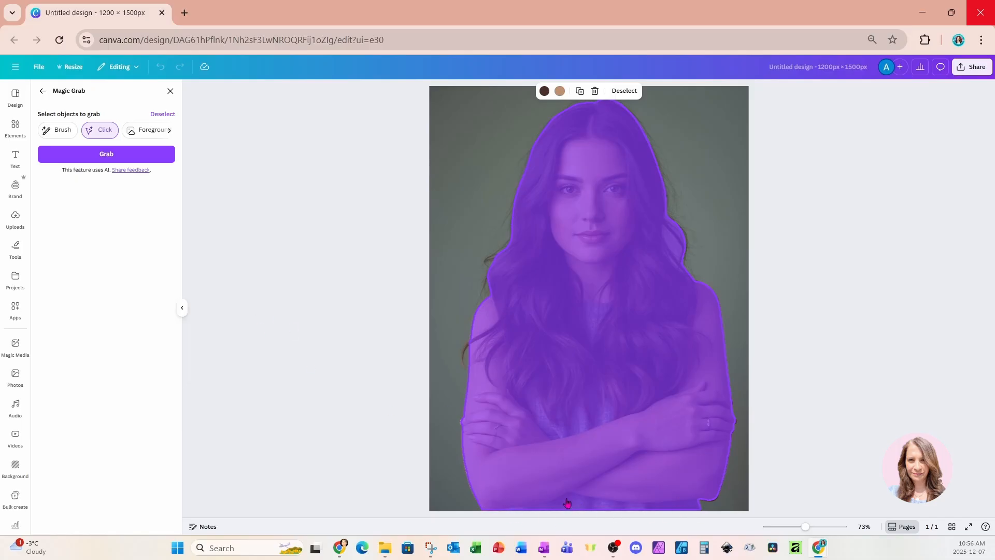
# Step: Brush over the whole woman with Magic Grab, grab her from the photo, and delete the leftover background picture
pyautogui.click(62, 130)
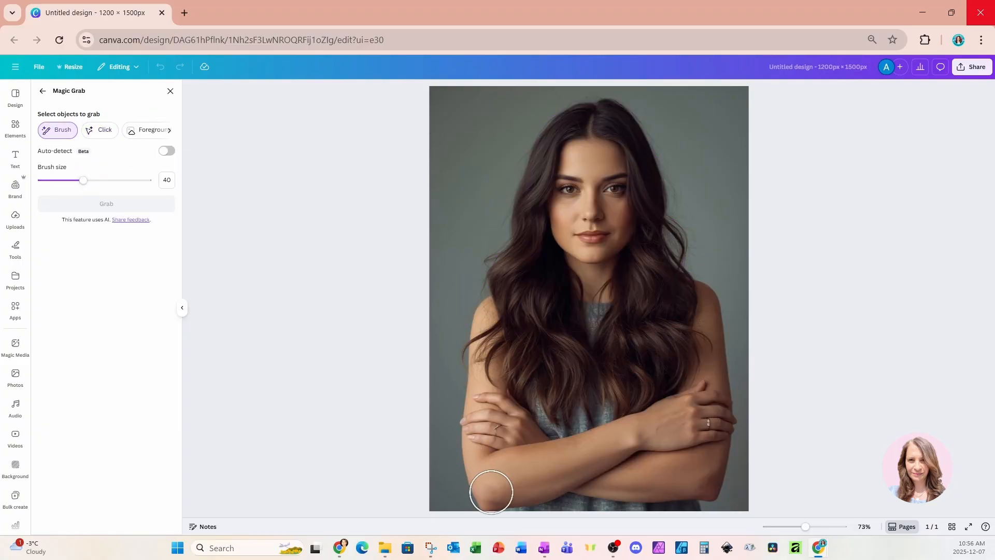
pyautogui.click(487, 490)
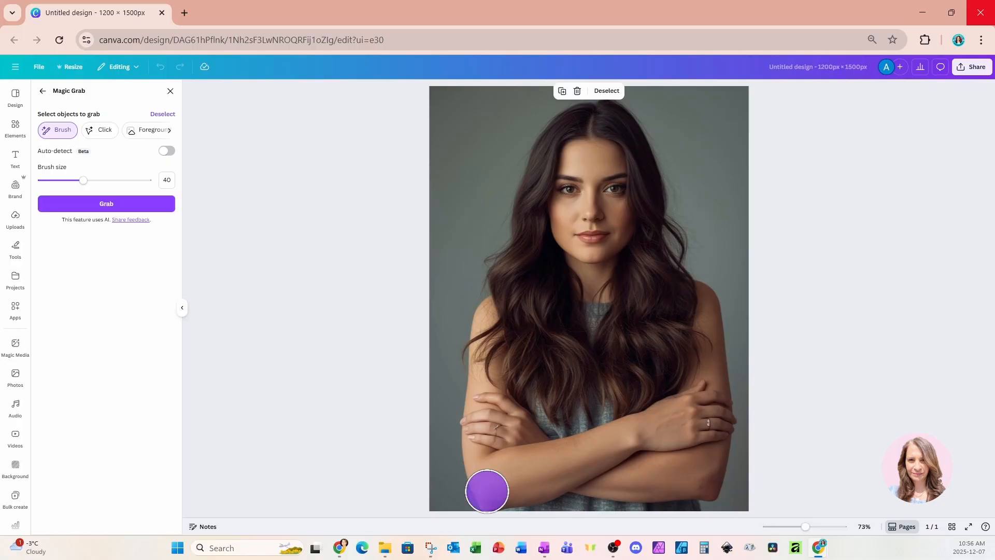
pyautogui.moveTo(488, 488)
pyautogui.mouseDown()
pyautogui.moveTo(569, 469)
pyautogui.moveTo(712, 477)
pyautogui.moveTo(714, 319)
pyautogui.moveTo(669, 263)
pyautogui.moveTo(665, 203)
pyautogui.moveTo(720, 268)
pyautogui.moveTo(713, 208)
pyautogui.moveTo(649, 164)
pyautogui.moveTo(618, 108)
pyautogui.moveTo(572, 118)
pyautogui.moveTo(496, 257)
pyautogui.moveTo(465, 407)
pyautogui.moveTo(472, 465)
pyautogui.moveTo(594, 446)
pyautogui.moveTo(678, 450)
pyautogui.moveTo(674, 314)
pyautogui.moveTo(637, 269)
pyautogui.moveTo(629, 169)
pyautogui.moveTo(609, 143)
pyautogui.moveTo(556, 200)
pyautogui.moveTo(513, 279)
pyautogui.moveTo(489, 350)
pyautogui.moveTo(488, 398)
pyautogui.moveTo(569, 424)
pyautogui.moveTo(658, 415)
pyautogui.moveTo(596, 189)
pyautogui.moveTo(522, 359)
pyautogui.moveTo(544, 391)
pyautogui.moveTo(607, 371)
pyautogui.moveTo(572, 261)
pyautogui.moveTo(555, 340)
pyautogui.moveTo(586, 344)
pyautogui.mouseUp()
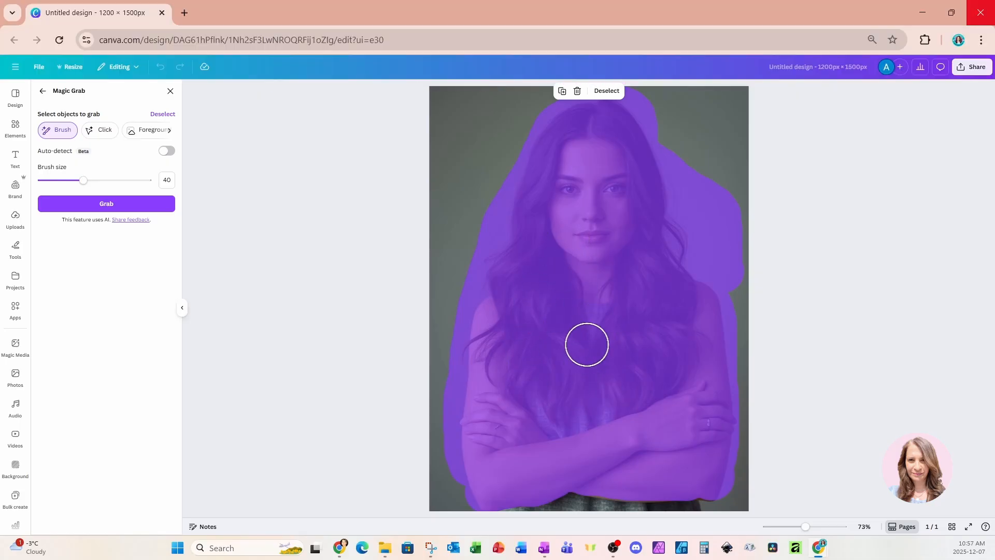
pyautogui.click(64, 209)
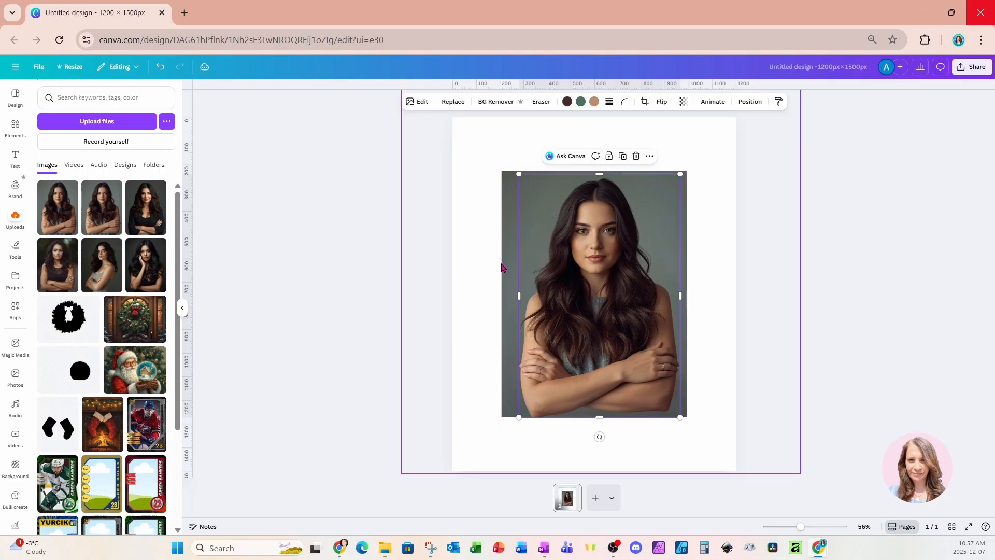
pyautogui.click(513, 311)
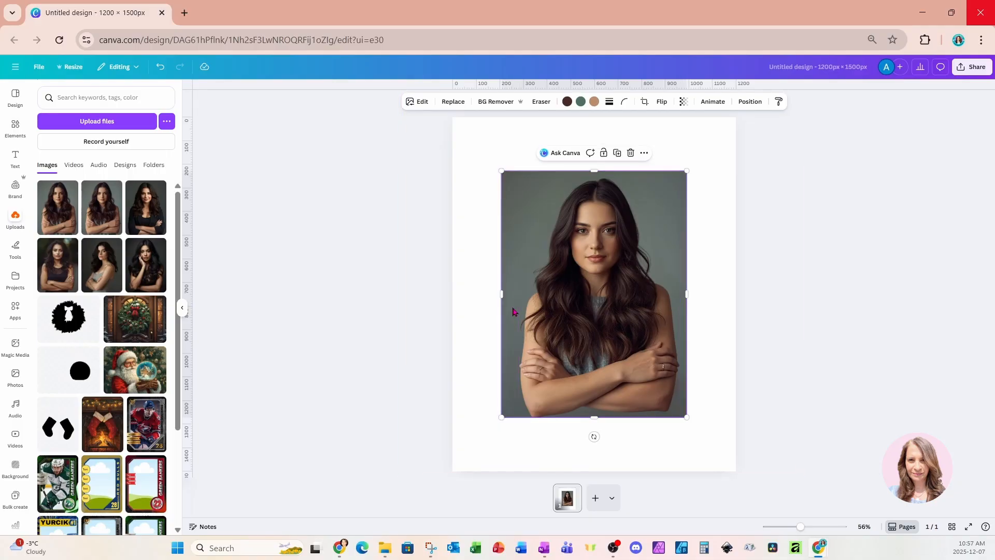
pyautogui.hotkey('ctrl', 'z')
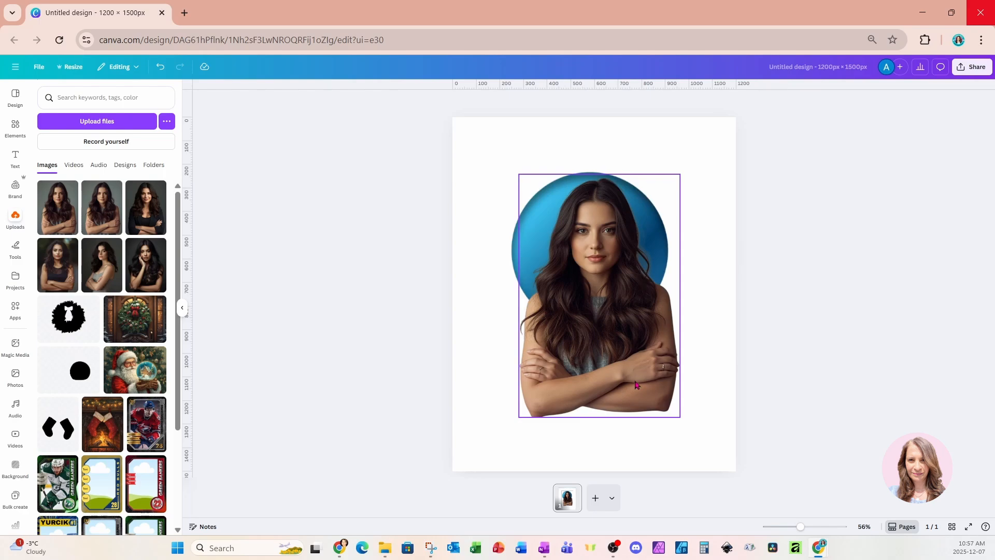
# Step: Shrink the cut-out woman and place her over the circle with her head above its upper edge
pyautogui.moveTo(637, 385); pyautogui.dragTo(630, 364)
pyautogui.moveTo(630, 364); pyautogui.dragTo(631, 365)
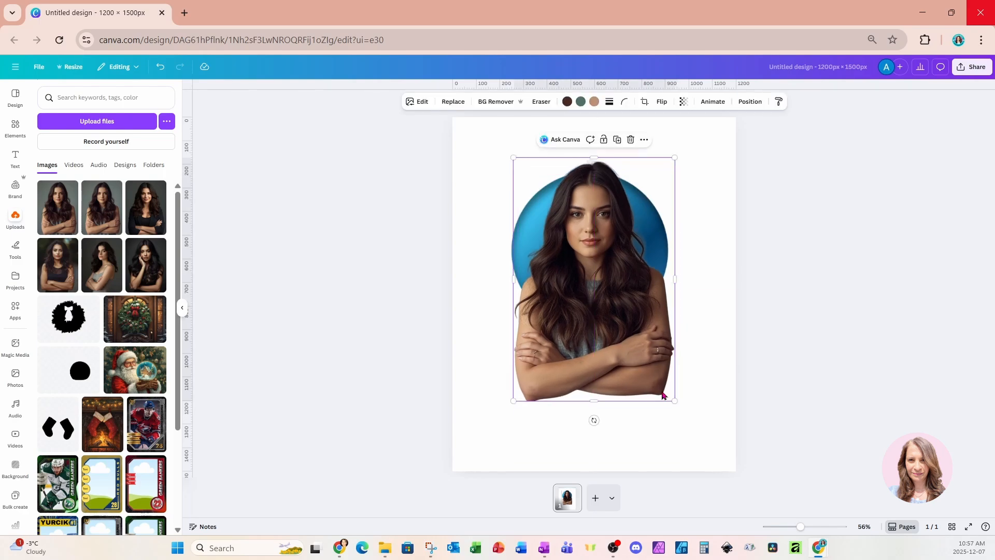
pyautogui.moveTo(673, 399); pyautogui.dragTo(650, 333)
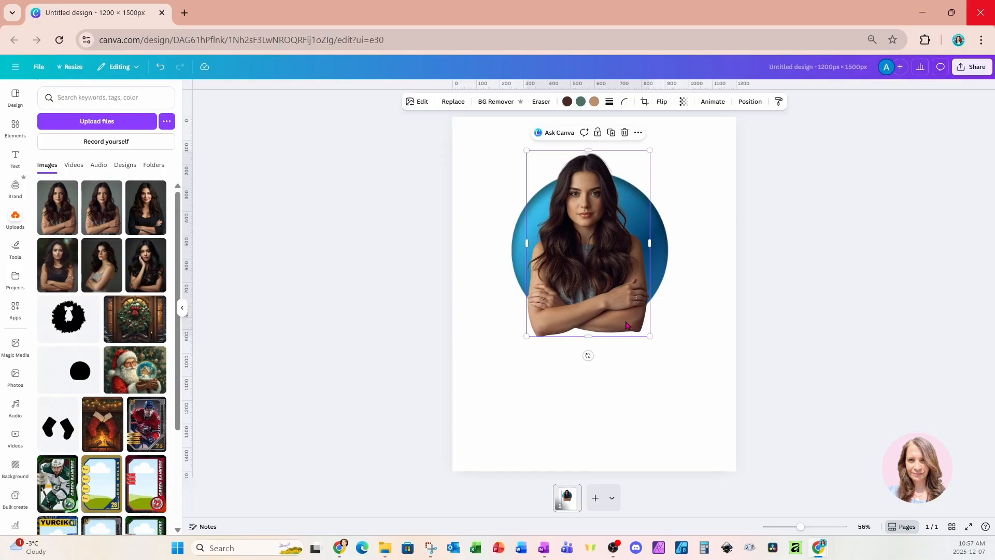
# Step: Duplicate the cut-out woman exactly over the original and move one copy beneath the circular cut-out layer
pyautogui.click(611, 132)
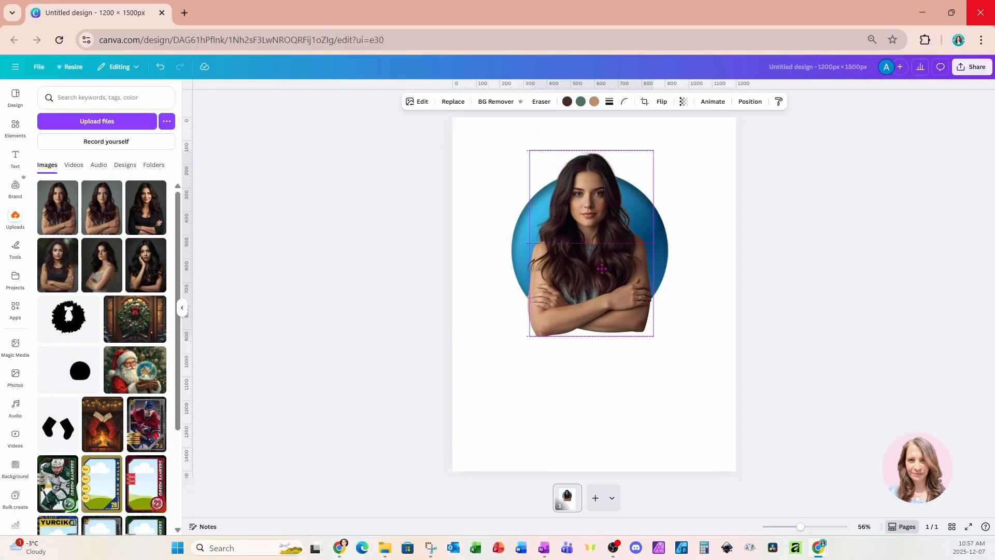
pyautogui.moveTo(604, 278); pyautogui.dragTo(600, 270)
pyautogui.moveTo(801, 527); pyautogui.dragTo(803, 529)
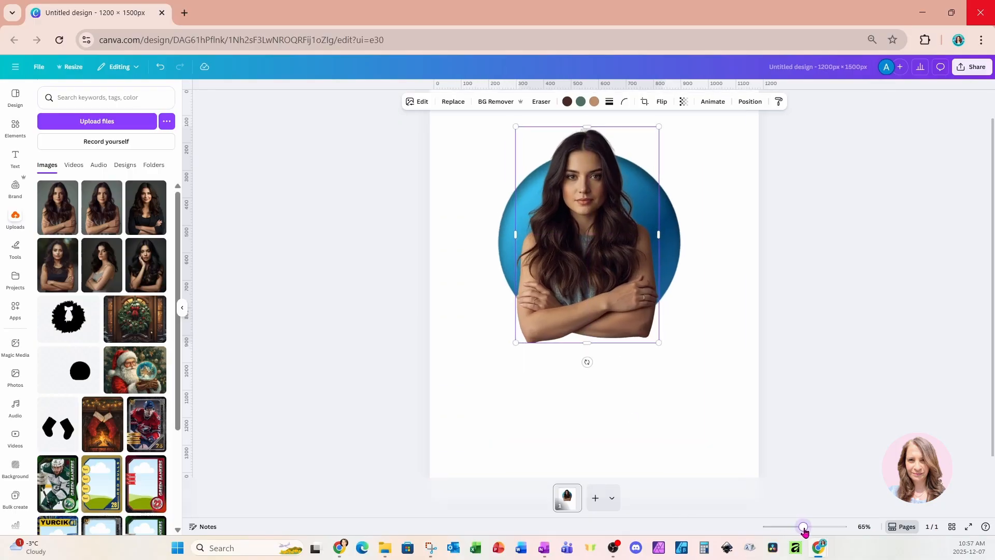
pyautogui.scroll(2, 748, 456)
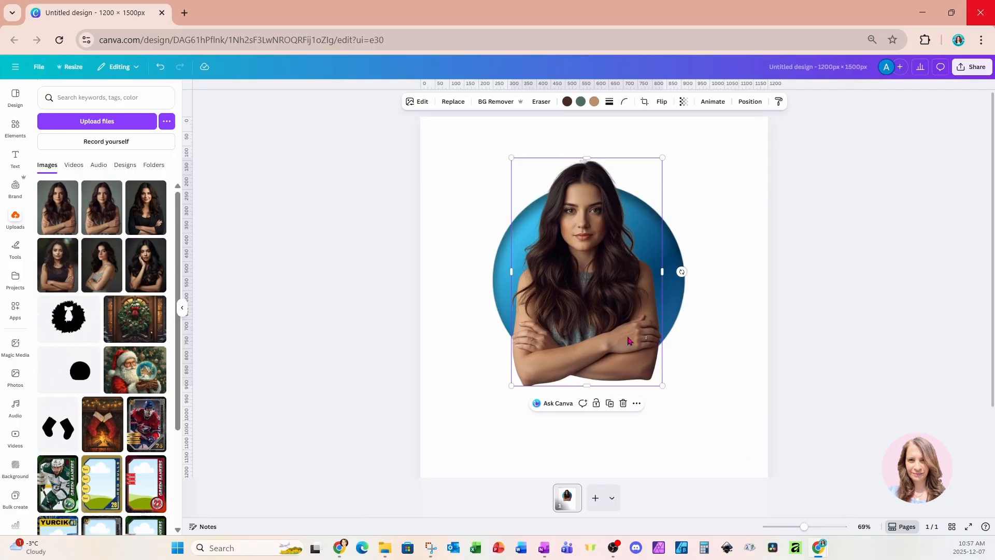
pyautogui.click(750, 102)
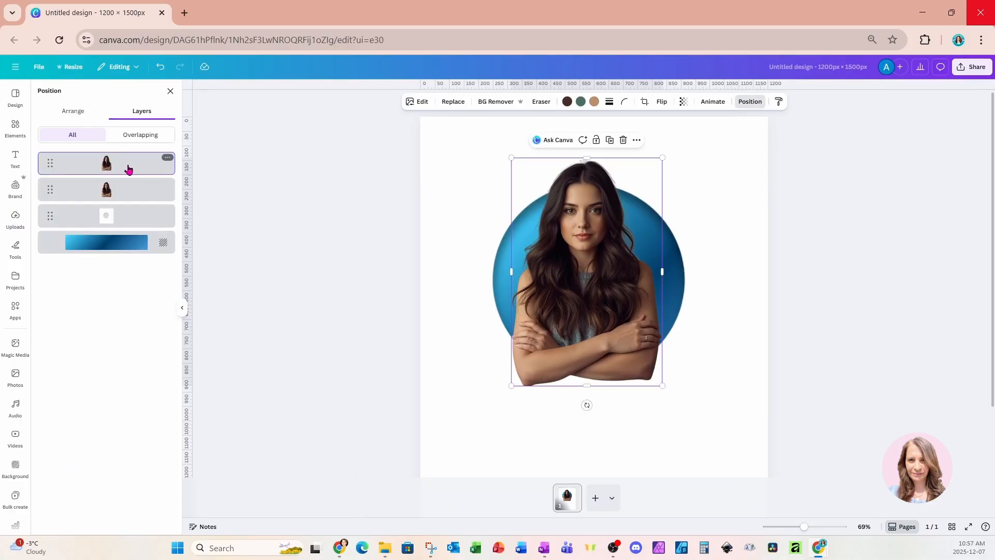
pyautogui.moveTo(121, 193); pyautogui.dragTo(119, 222)
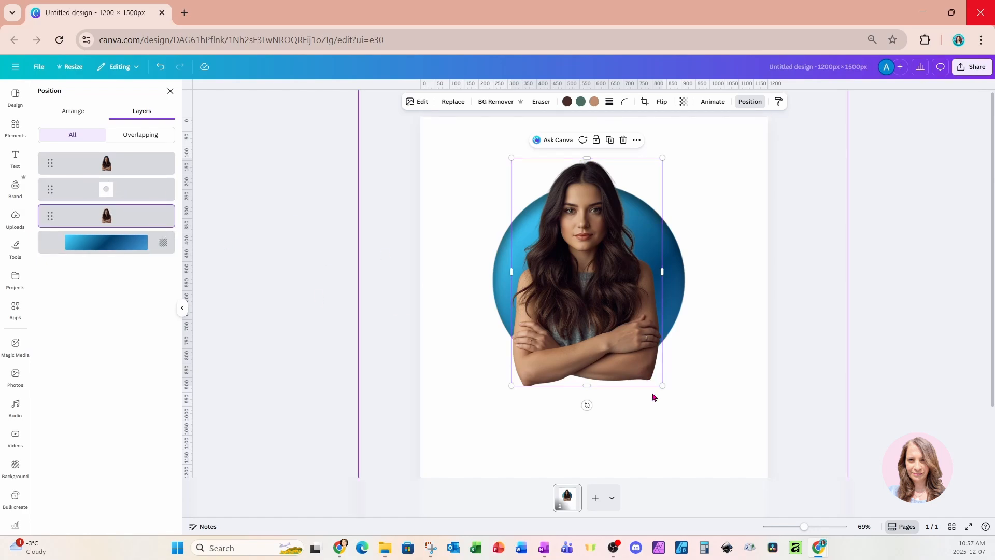
# Step: Crop the front copy of the woman to a narrow vertical strip containing the protruding elbow
pyautogui.click(625, 293)
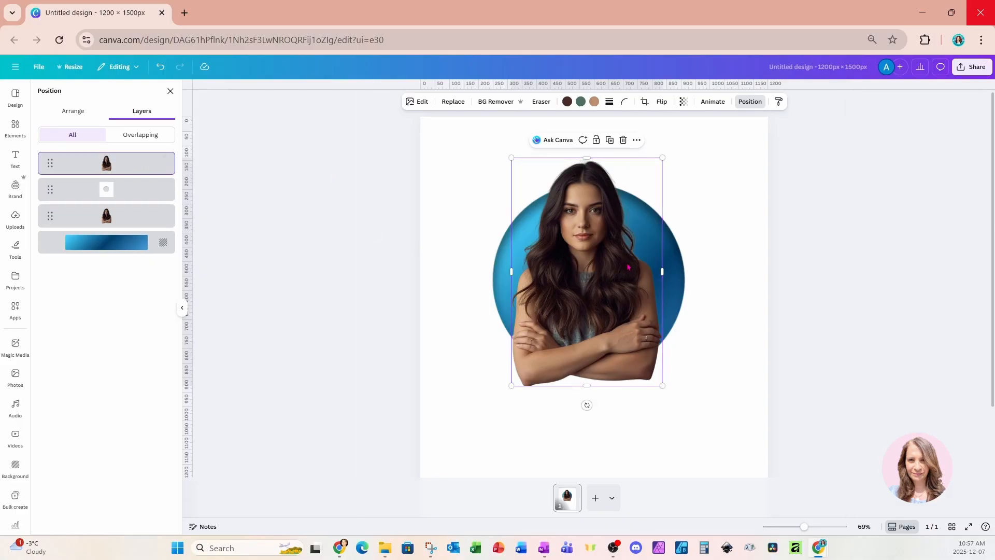
pyautogui.moveTo(659, 270); pyautogui.dragTo(566, 274)
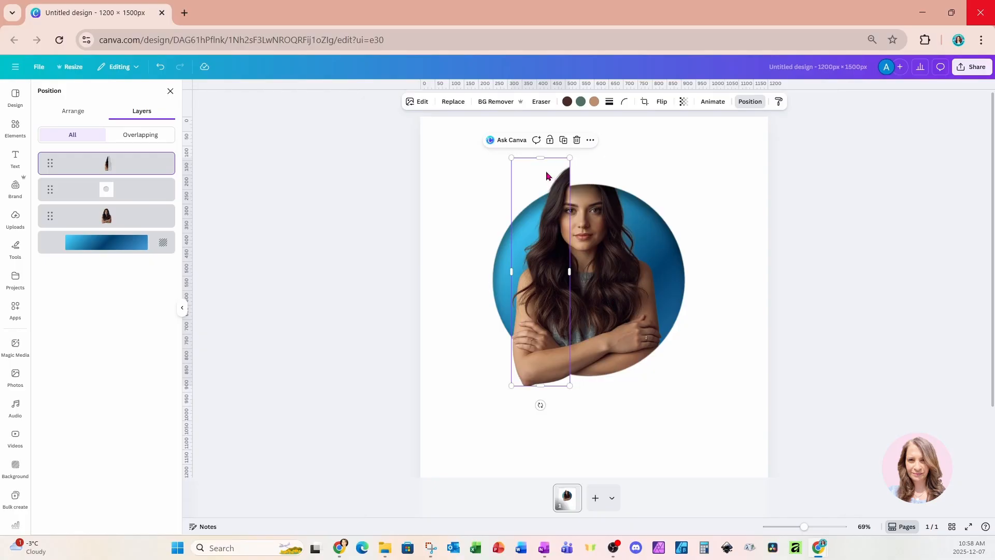
# Step: Duplicate the cropped strip in place and recrop the duplicate to cover only the woman's head above her mouth
pyautogui.click(563, 140)
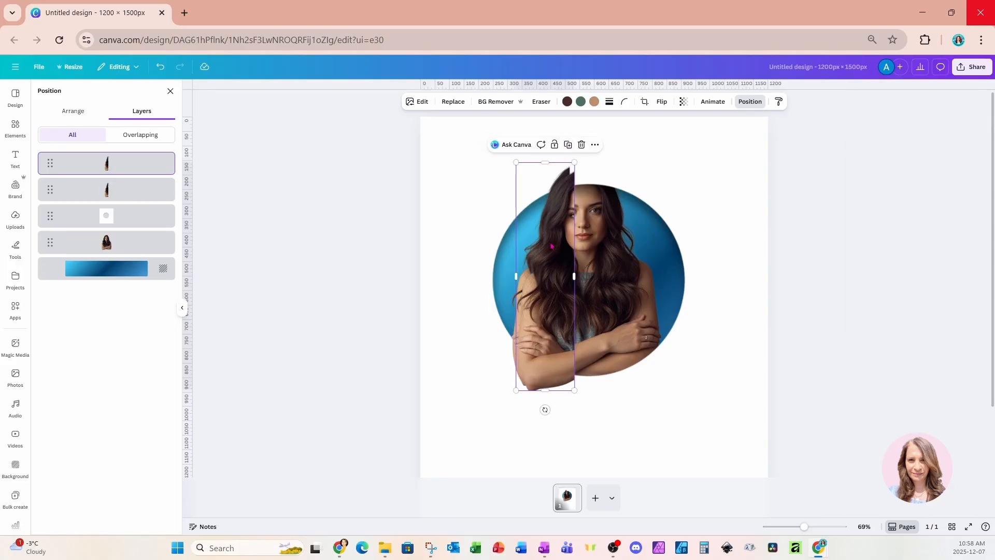
pyautogui.moveTo(547, 241); pyautogui.dragTo(545, 239)
pyautogui.moveTo(540, 385); pyautogui.dragTo(548, 225)
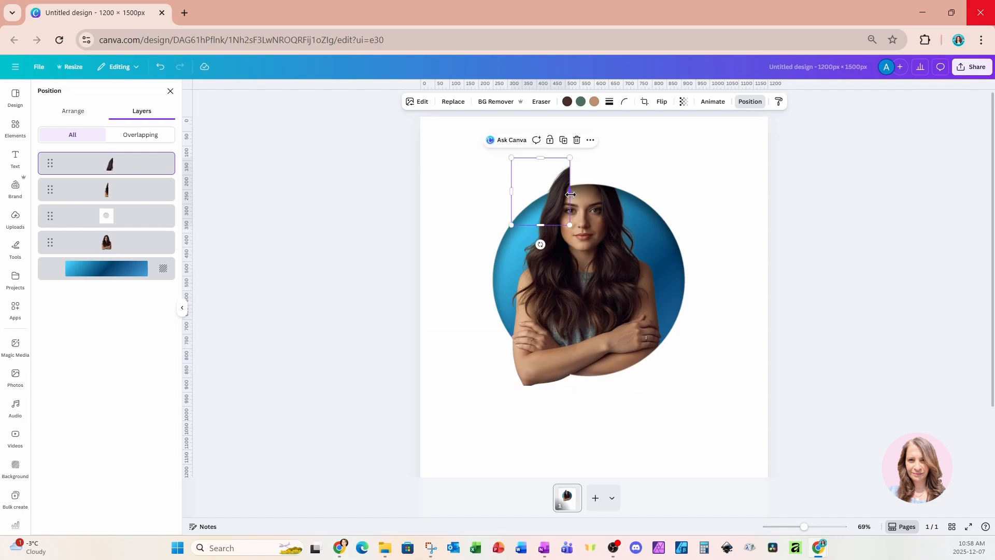
pyautogui.moveTo(570, 192); pyautogui.dragTo(635, 194)
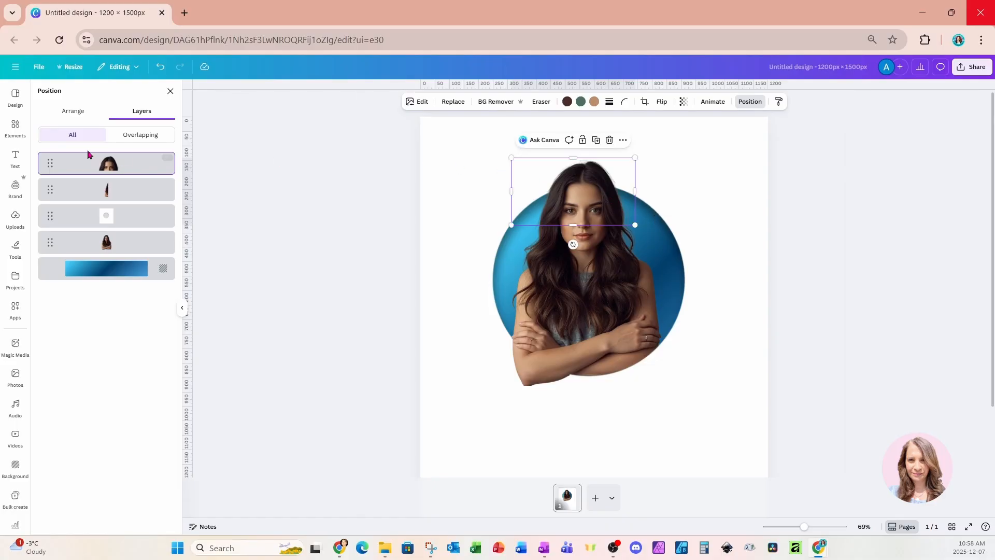
# Step: Search the graphics elements for "clouds" and add a wispy white cloud graphic to the page
pyautogui.click(16, 136)
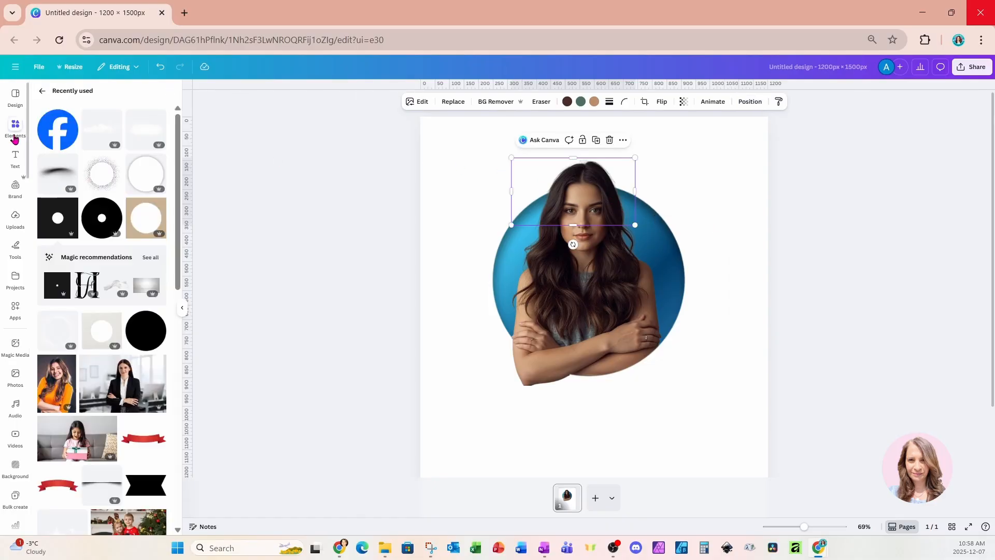
pyautogui.click(41, 91)
pyautogui.click(77, 99)
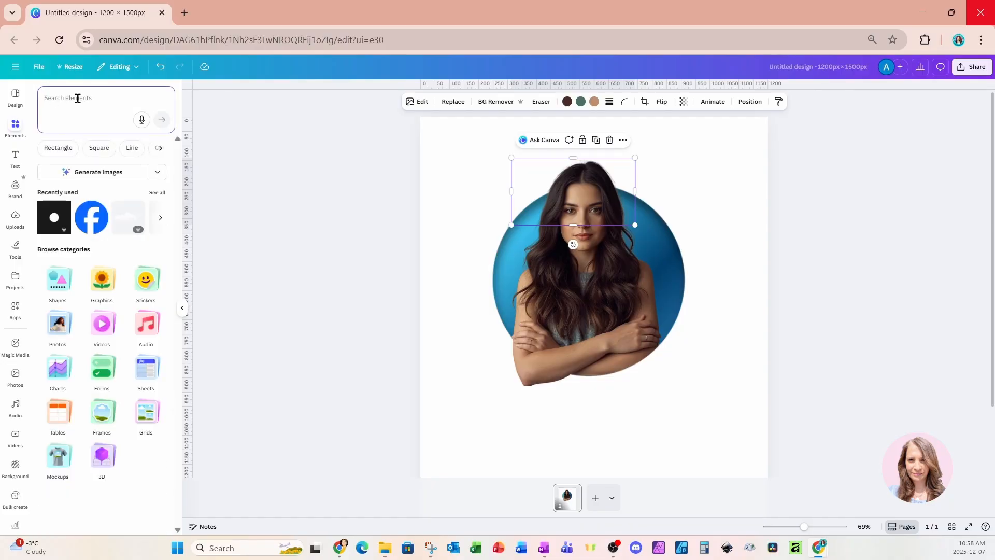
pyautogui.write('clouds')
pyautogui.press('Return')
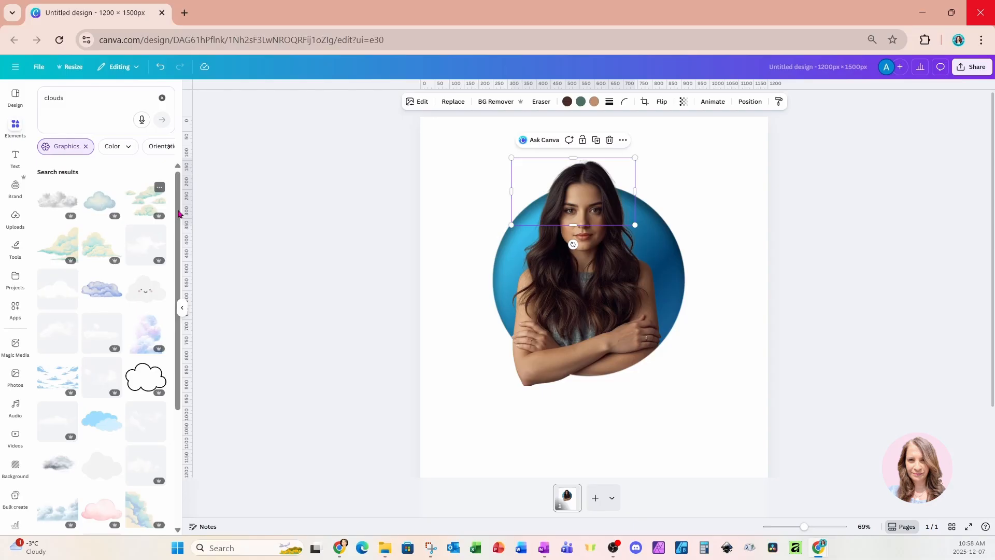
pyautogui.click(84, 339)
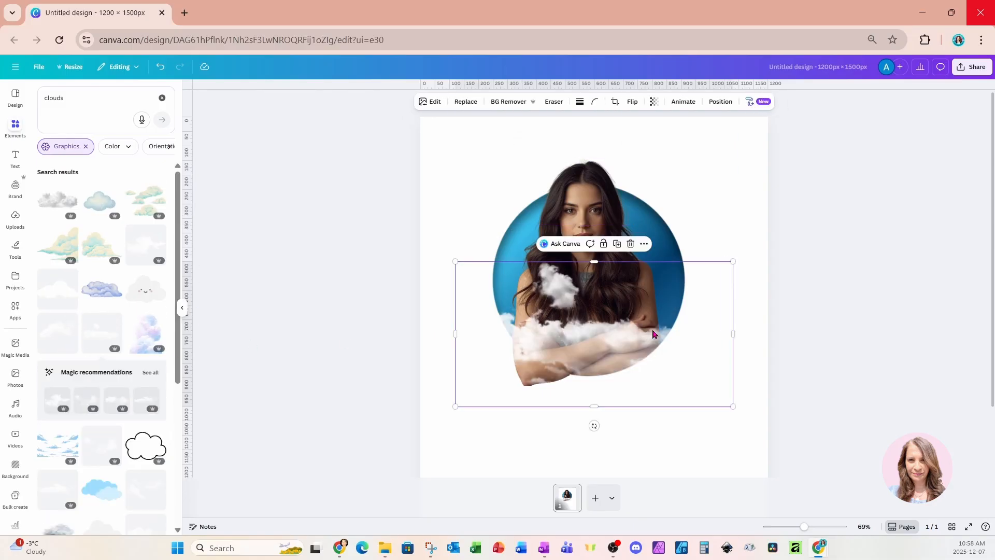
# Step: Shrink the cloud graphic and place two copies inside the circle, one on each side of the woman
pyautogui.moveTo(652, 334); pyautogui.dragTo(622, 242)
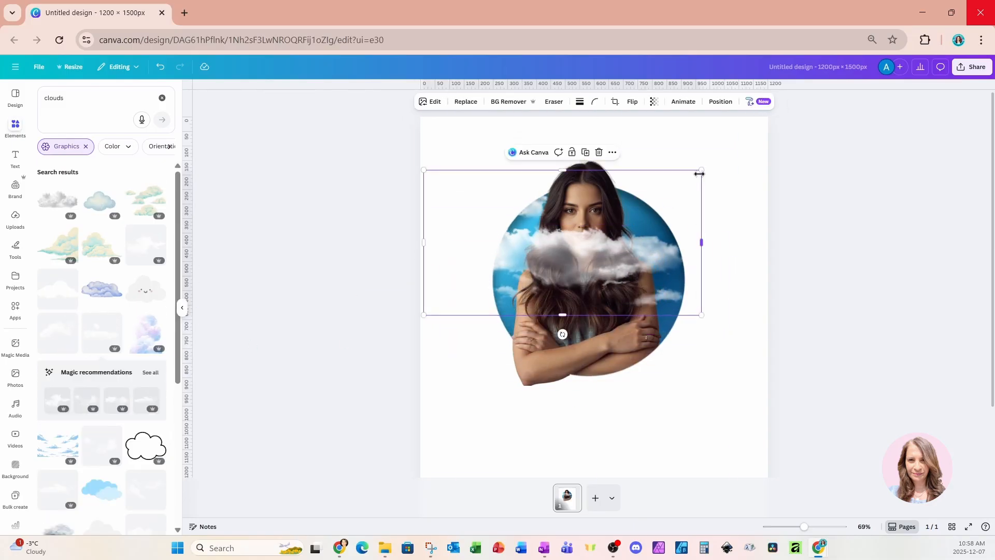
pyautogui.moveTo(699, 174); pyautogui.dragTo(561, 247)
pyautogui.moveTo(509, 298); pyautogui.dragTo(555, 254)
pyautogui.moveTo(609, 205); pyautogui.dragTo(552, 230)
pyautogui.moveTo(522, 260); pyautogui.dragTo(674, 272)
pyautogui.click(532, 194)
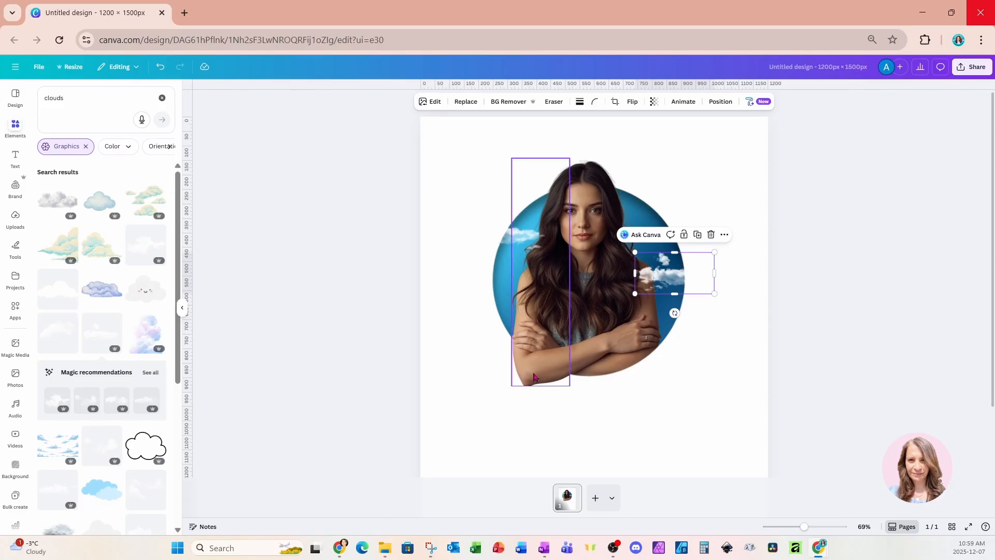
# Step: Search the graphics elements for "shadows" and add the soft, blurred black oval shadow to the page
pyautogui.click(57, 100)
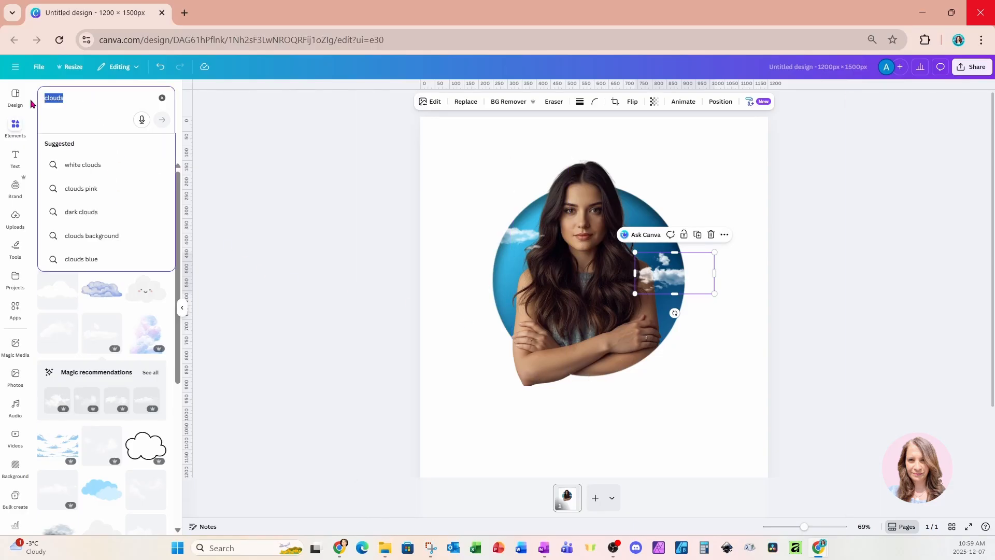
pyautogui.write('shadow')
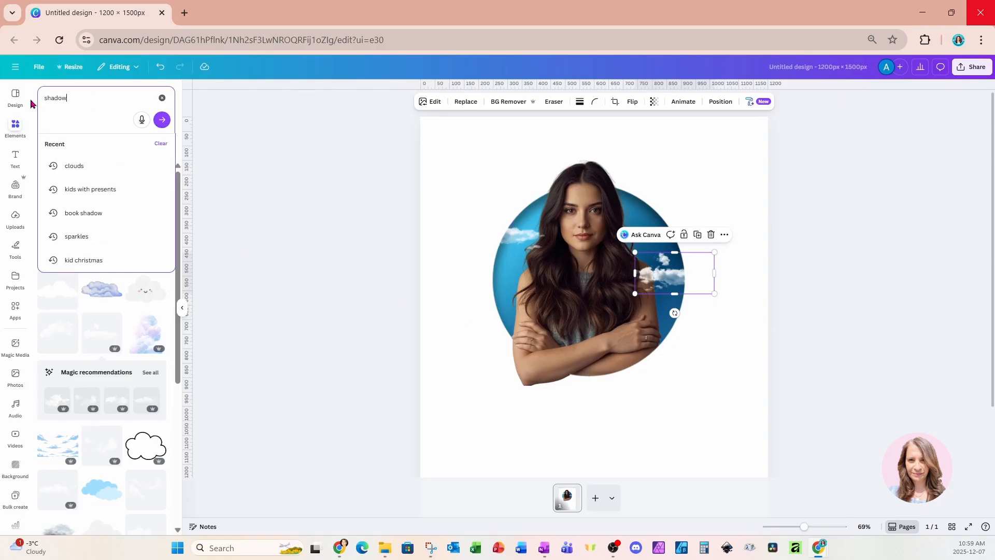
pyautogui.write('s')
pyautogui.press('Return')
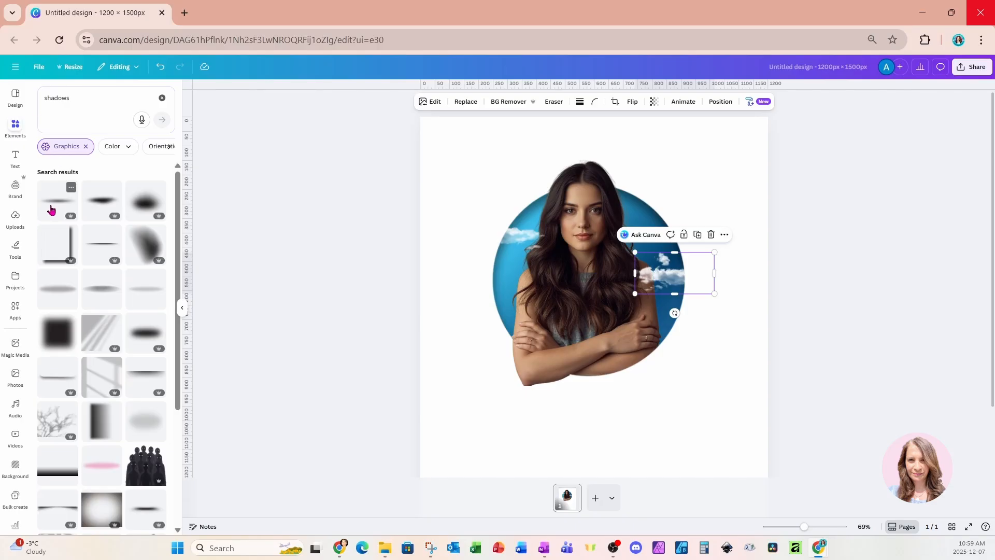
pyautogui.click(137, 207)
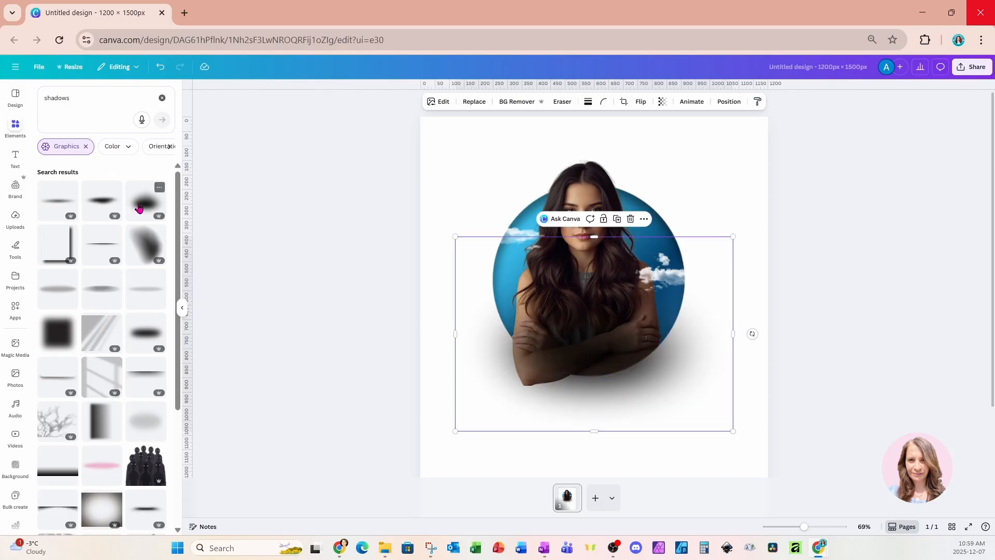
# Step: Shrink and tilt the shadow under the protruding elbow, and move its layer between the elbow strip and the circular cut-out
pyautogui.moveTo(733, 237); pyautogui.dragTo(572, 381)
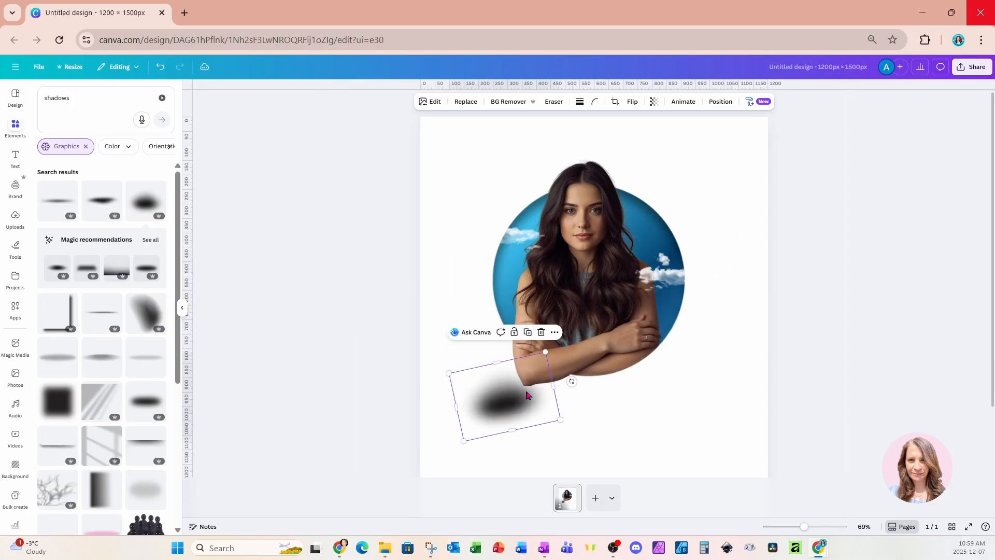
pyautogui.moveTo(465, 431); pyautogui.dragTo(495, 404)
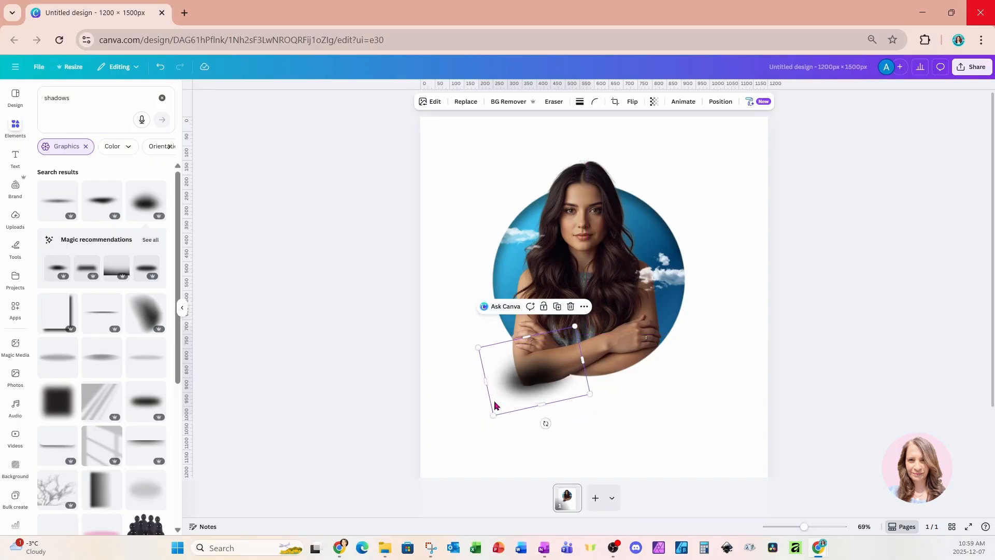
pyautogui.click(721, 101)
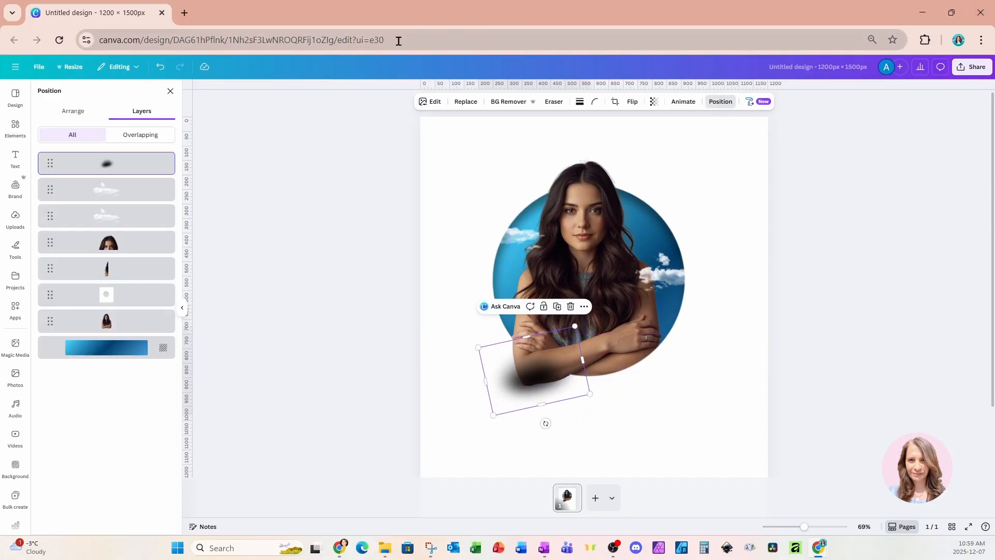
pyautogui.moveTo(148, 165); pyautogui.dragTo(155, 284)
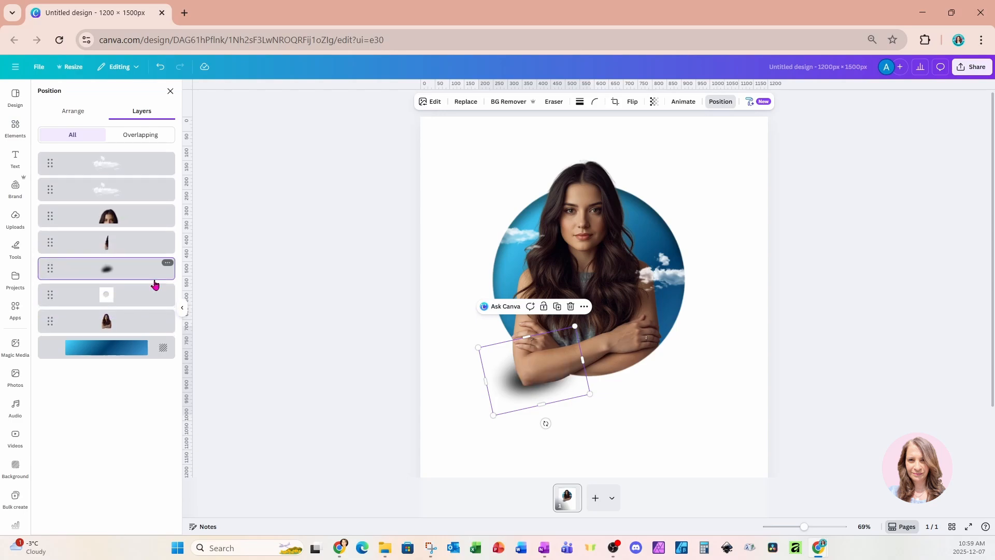
pyautogui.click(155, 285)
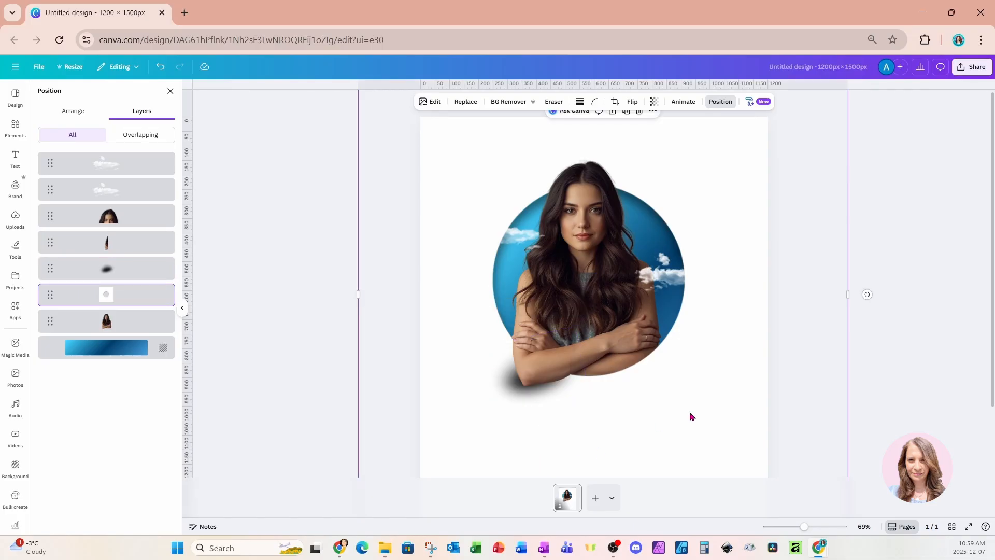
# Step: Duplicate the finished pop-out page as a second page
pyautogui.click(570, 505)
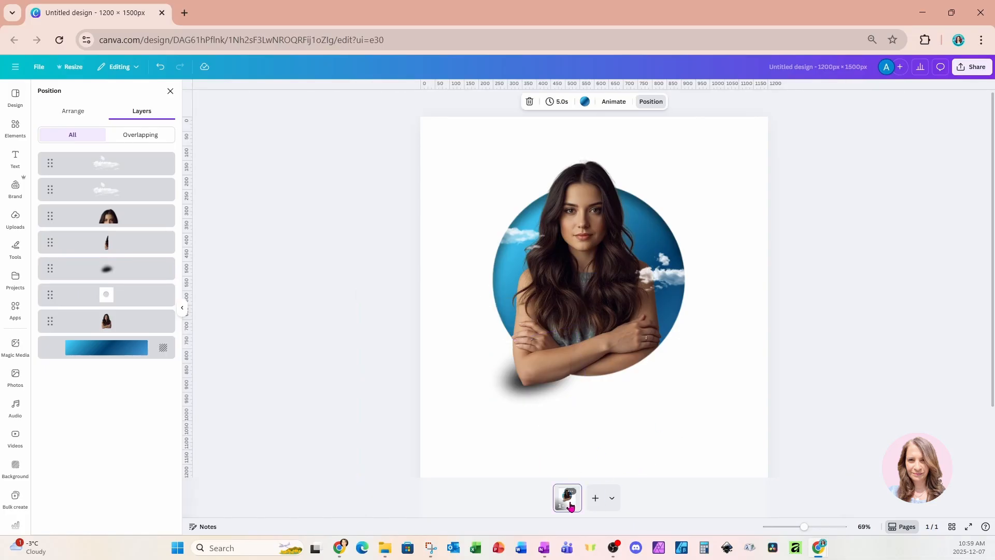
pyautogui.hotkey('ctrl', 'd')
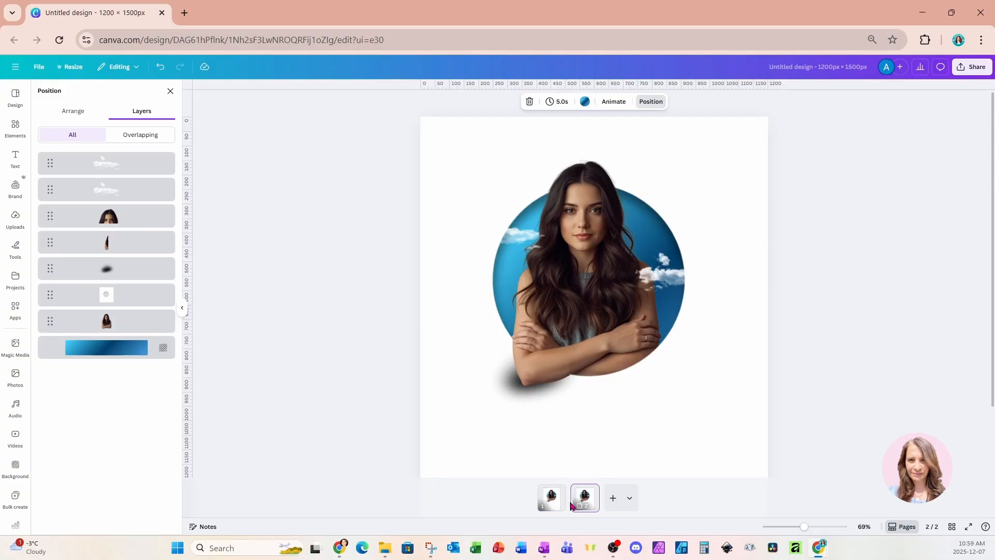
# Step: Delete the oval shadow from the second page and give the elbow strip a Drop shadow with angle 44 and blur amount 31
pyautogui.click(514, 401)
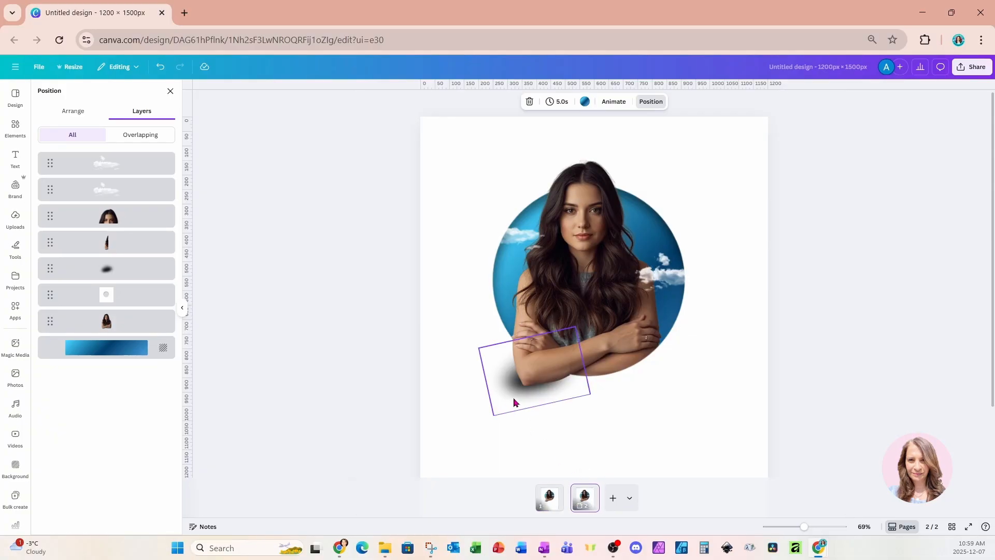
pyautogui.press('Delete')
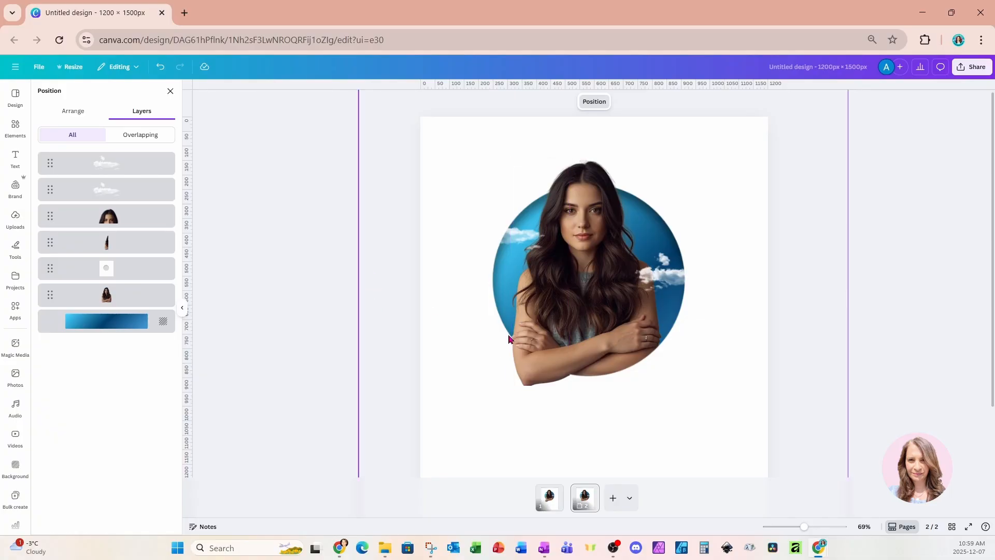
pyautogui.click(529, 353)
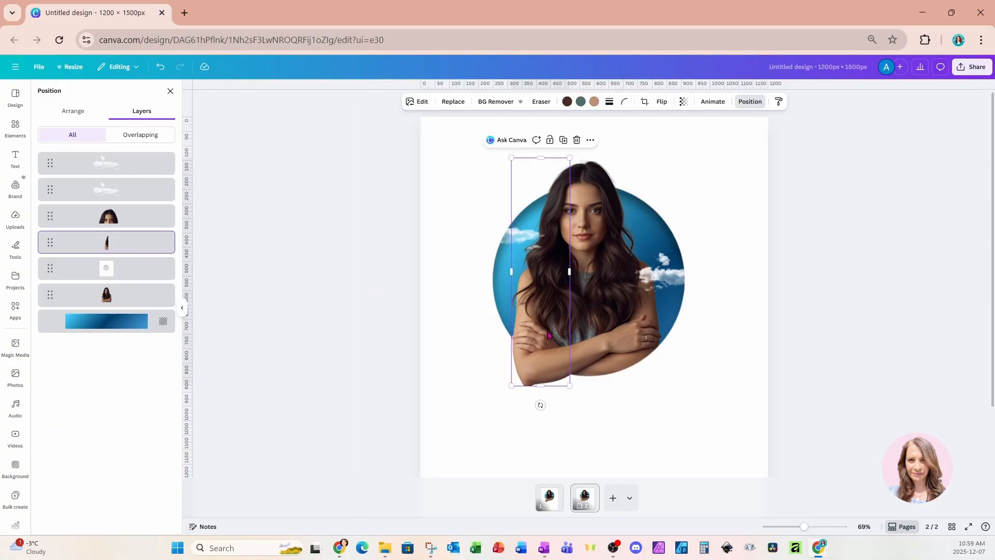
pyautogui.click(419, 101)
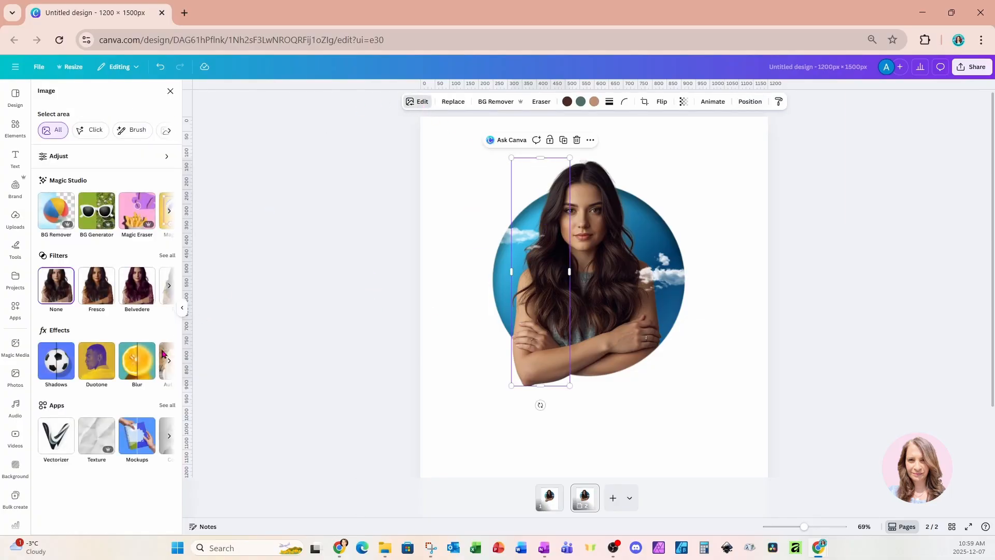
pyautogui.click(56, 363)
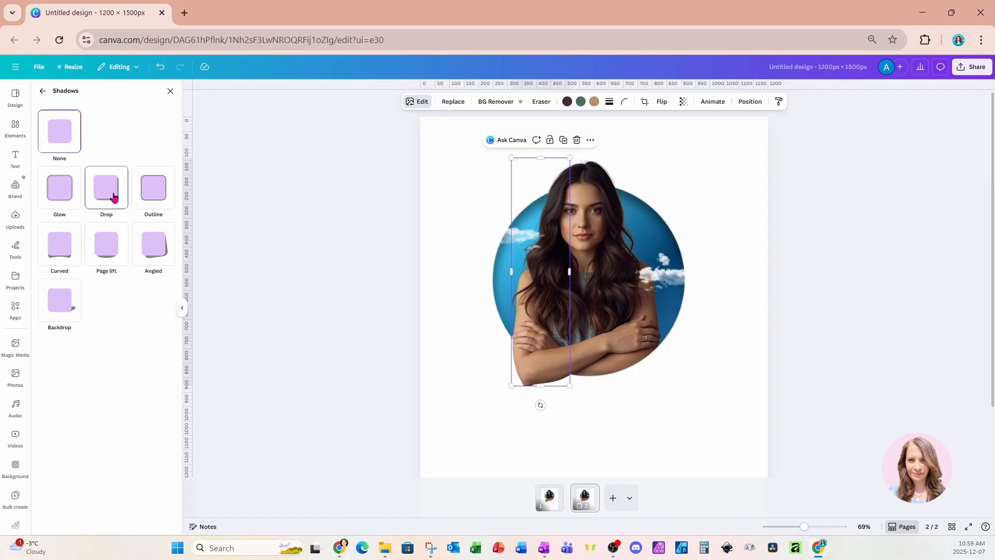
pyautogui.click(113, 197)
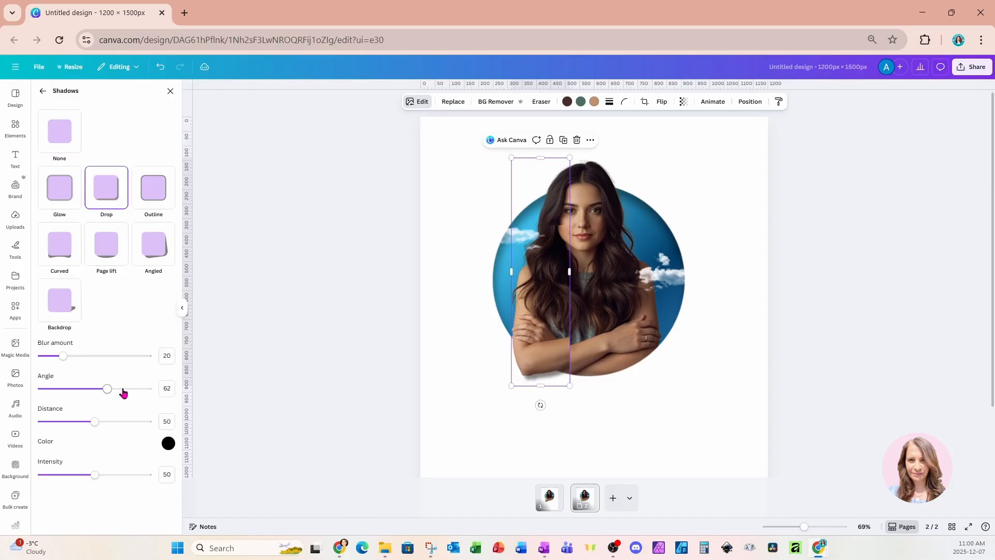
pyautogui.moveTo(106, 391); pyautogui.dragTo(90, 393)
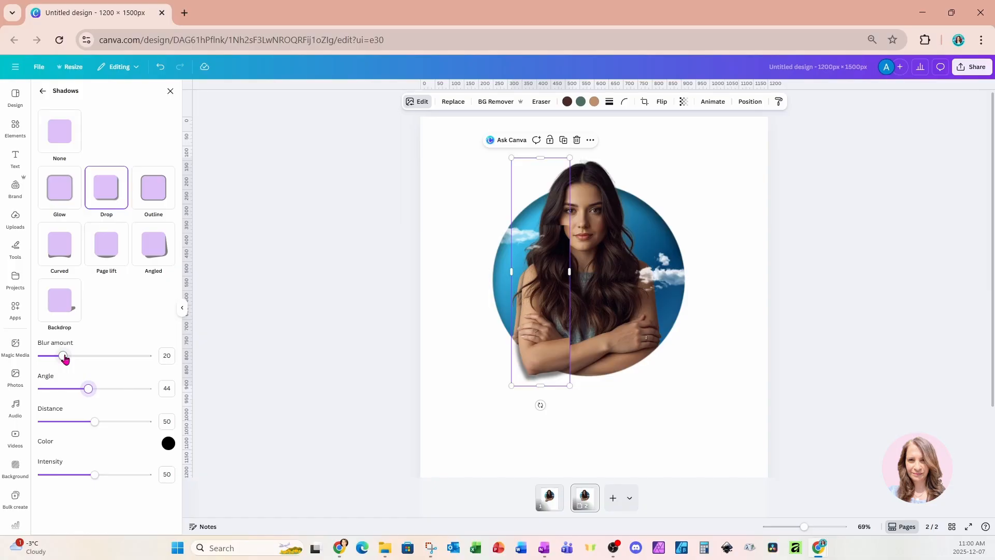
pyautogui.moveTo(64, 359); pyautogui.dragTo(75, 359)
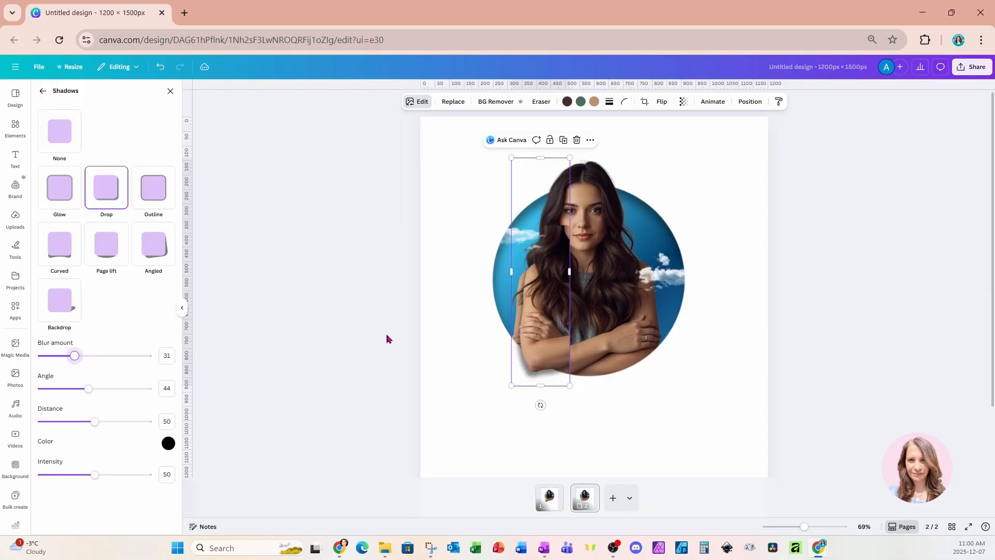
# Step: Reposition and enlarge the elbow strip to match the portrait, and widen its crop to the body's middle, about 291 by 861
pyautogui.moveTo(529, 346); pyautogui.dragTo(519, 348)
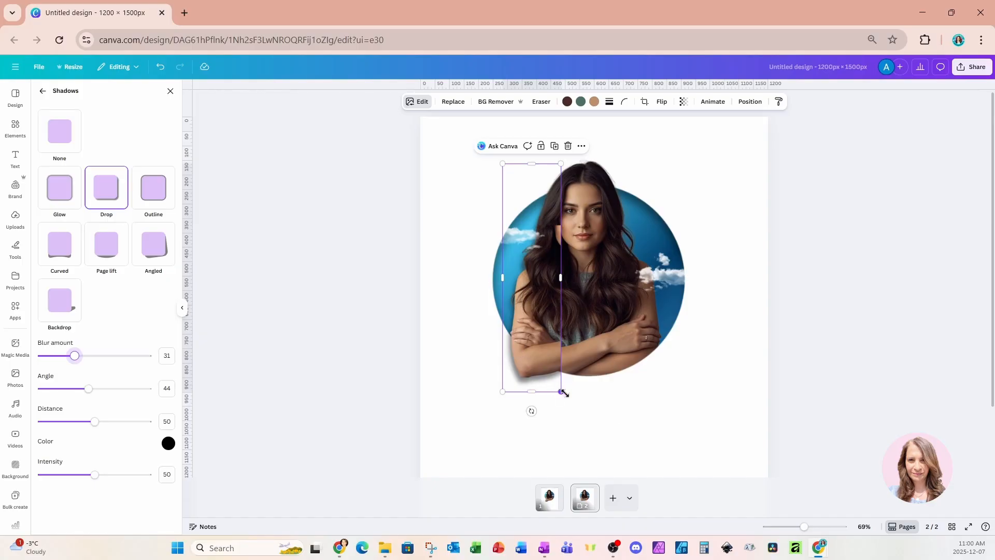
pyautogui.moveTo(564, 393); pyautogui.dragTo(568, 397)
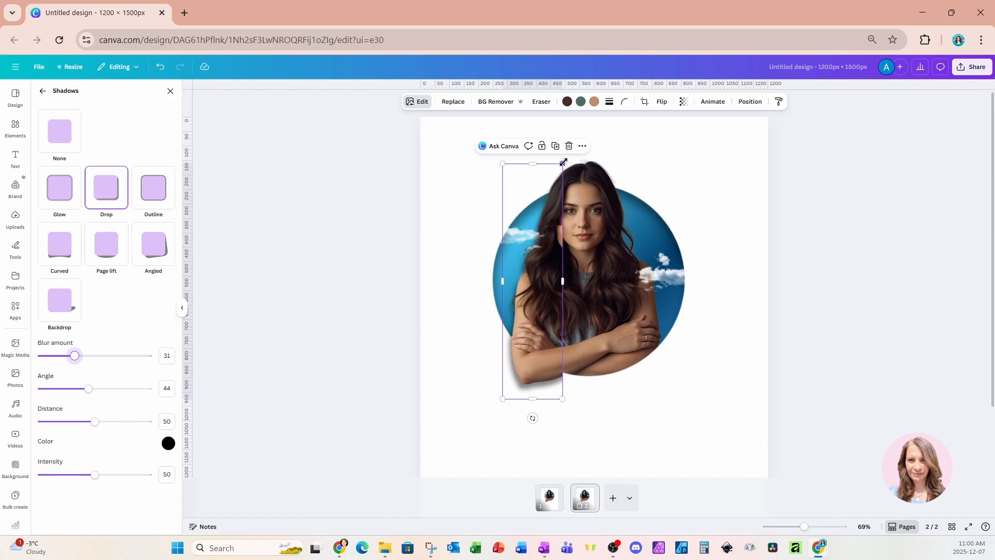
pyautogui.moveTo(563, 163); pyautogui.dragTo(583, 153)
pyautogui.moveTo(566, 399); pyautogui.dragTo(572, 402)
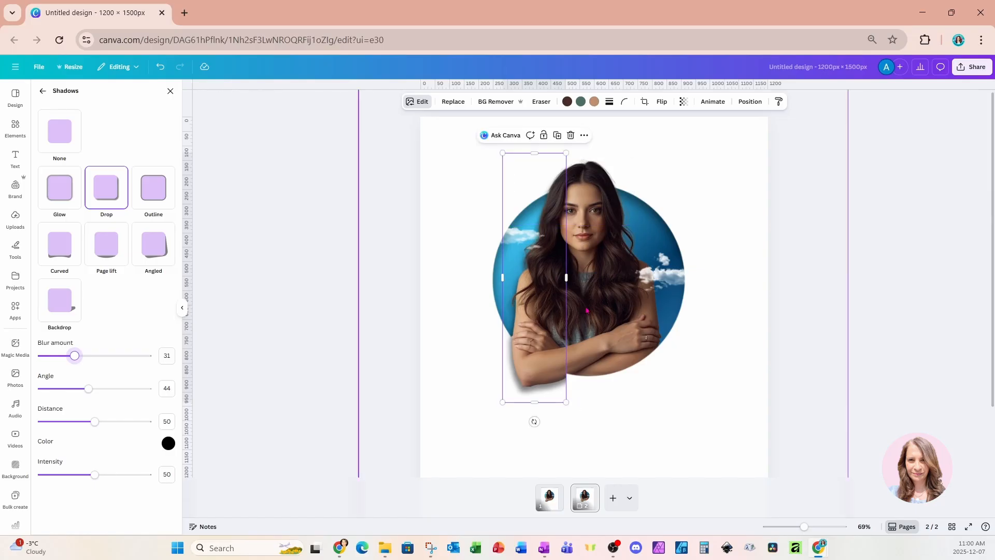
pyautogui.moveTo(564, 276); pyautogui.dragTo(583, 276)
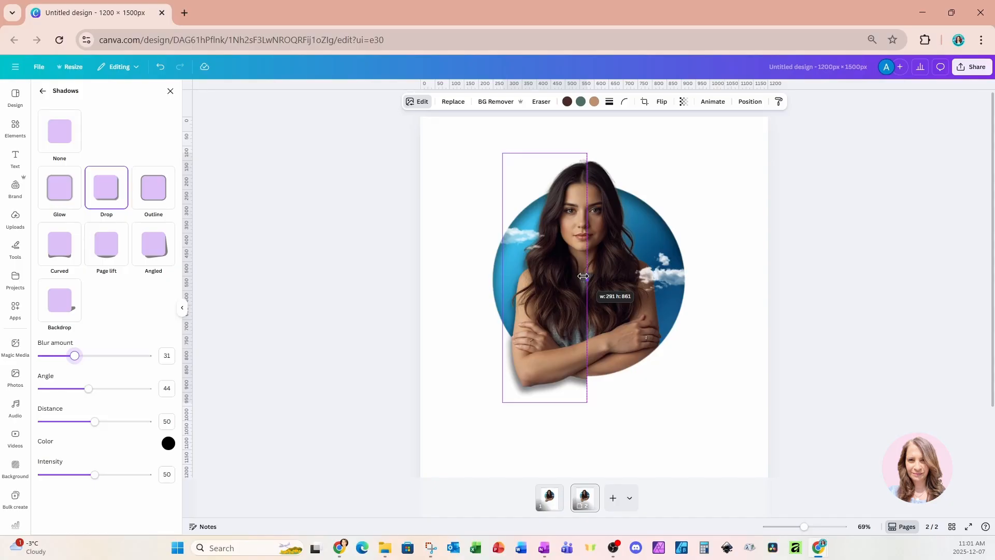
pyautogui.moveTo(583, 276); pyautogui.dragTo(585, 278)
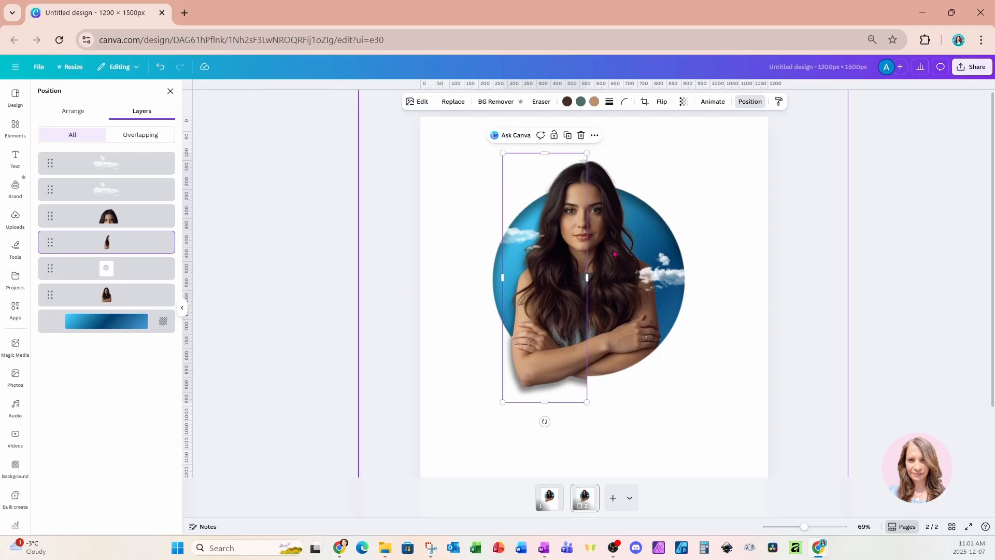
# Step: Move the head, elbow strip and full portrait layers together slightly up and left within the circle
pyautogui.keyDown('shift'); pyautogui.click(148, 217); pyautogui.keyUp('shift')
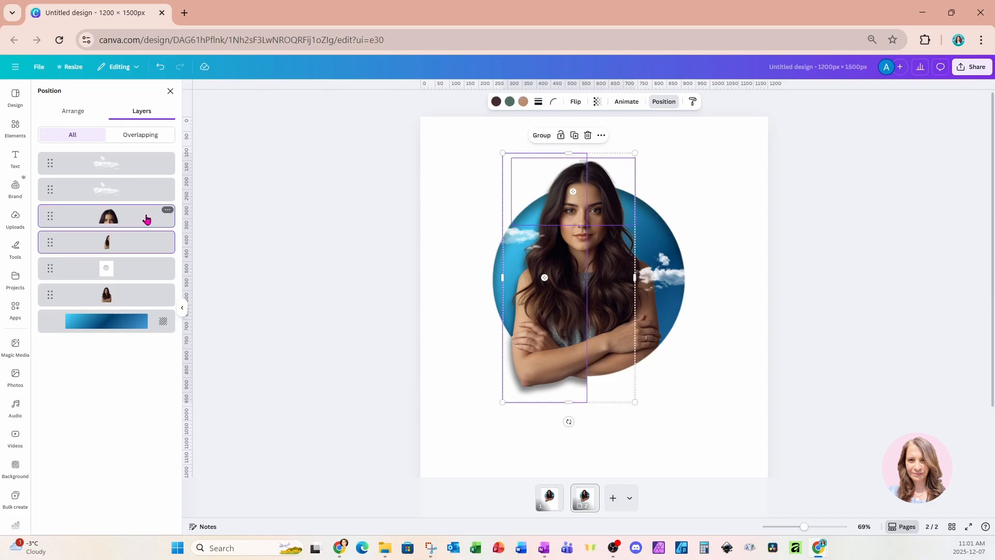
pyautogui.keyDown('shift'); pyautogui.click(155, 295); pyautogui.keyUp('shift')
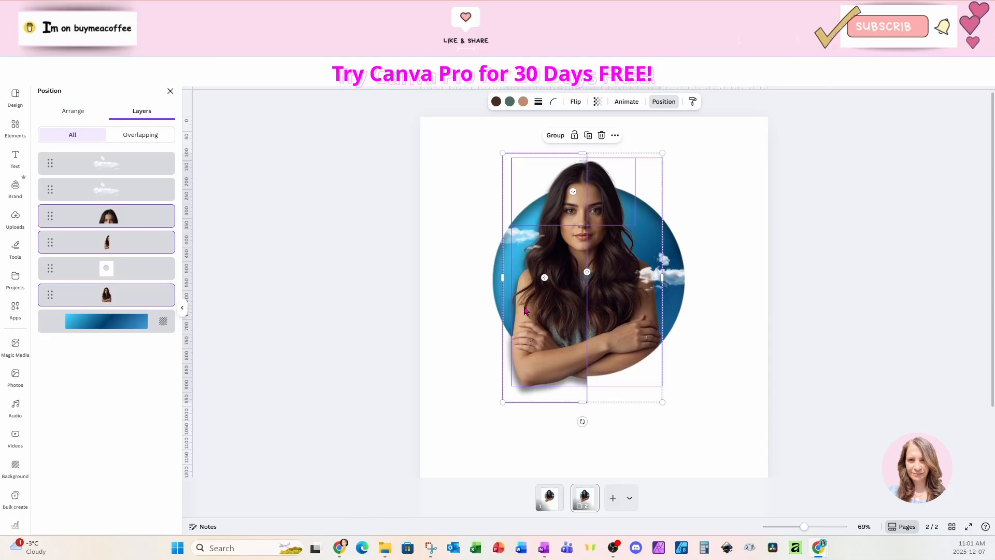
pyautogui.moveTo(525, 311); pyautogui.dragTo(537, 294)
pyautogui.click(615, 422)
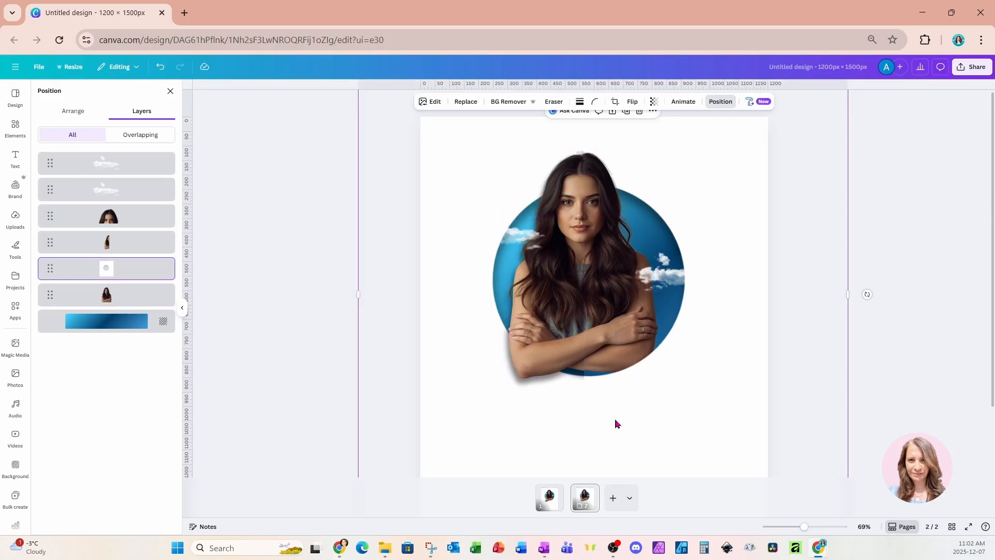
# Step: Fine-tune the elbow strip's size so its lower edge lines up with the portrait
pyautogui.click(544, 360)
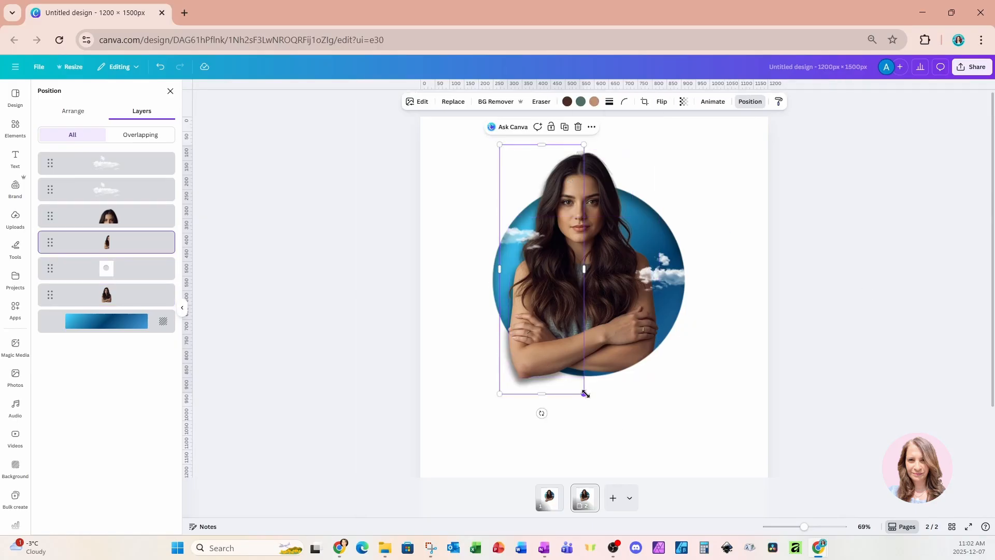
pyautogui.moveTo(584, 394); pyautogui.dragTo(585, 393)
pyautogui.click(623, 404)
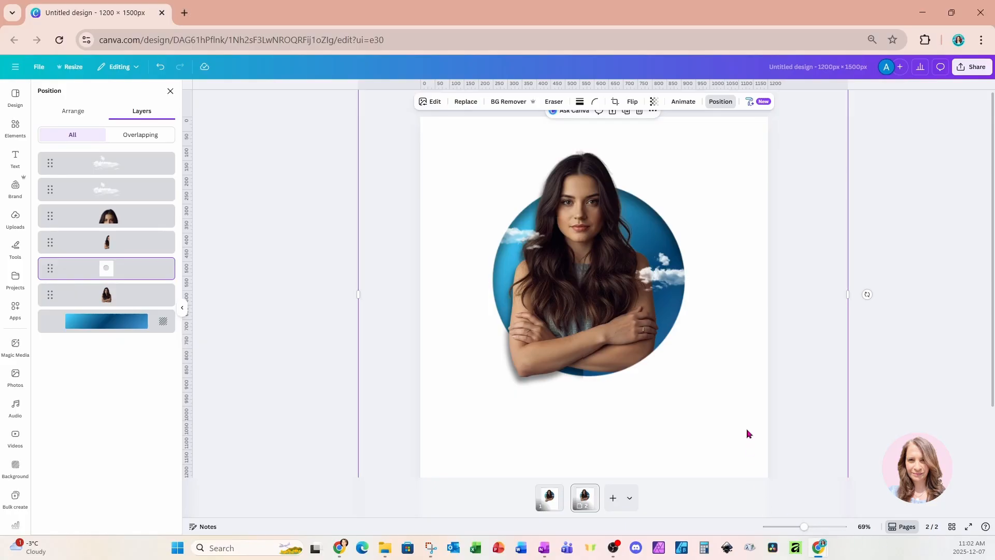
# Step: Below the circle, add a name heading and "Serving all your real estate needs in the Greater Toronto Area. Get in touch to book your next appointment."
pyautogui.write('Ann Smith Serving all your real estate needs in the Greater Toronto Area. Get in touch to book your next appointment.')
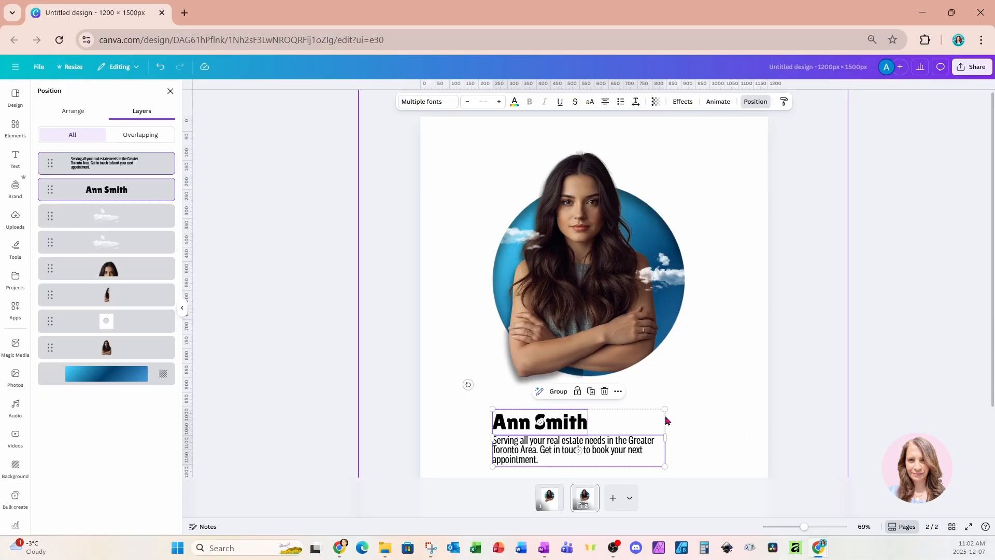
pyautogui.scroll(-1, 728, 419)
pyautogui.click(633, 435)
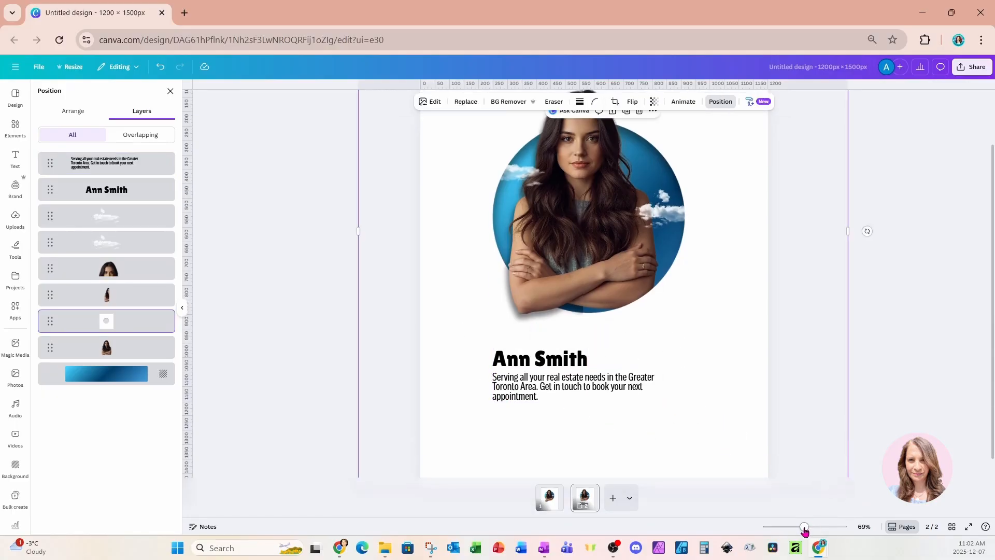
# Step: Paste the phone number, Facebook icon and social handle under the blurb, and shift the whole text block slightly right
pyautogui.moveTo(804, 528); pyautogui.dragTo(802, 528)
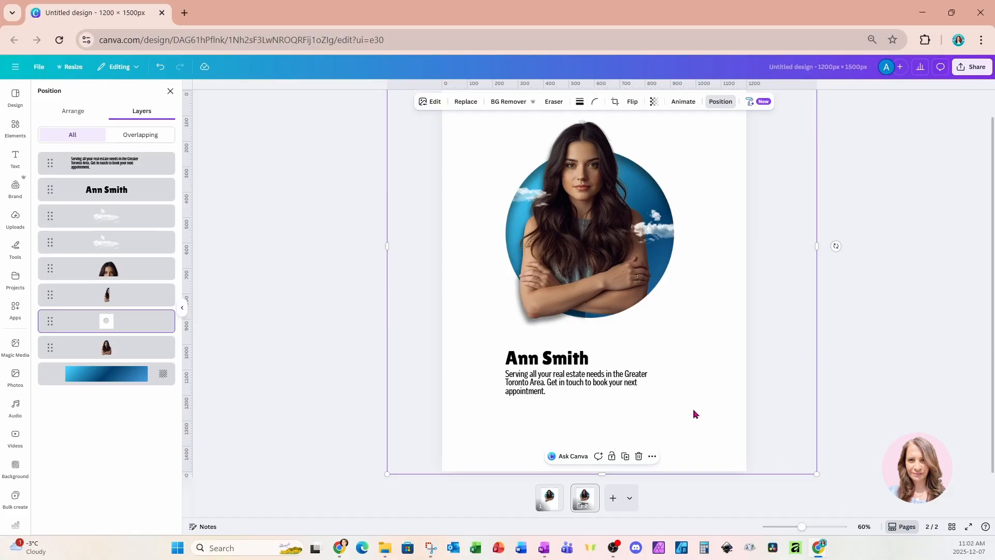
pyautogui.hotkey('ctrl', 'v')
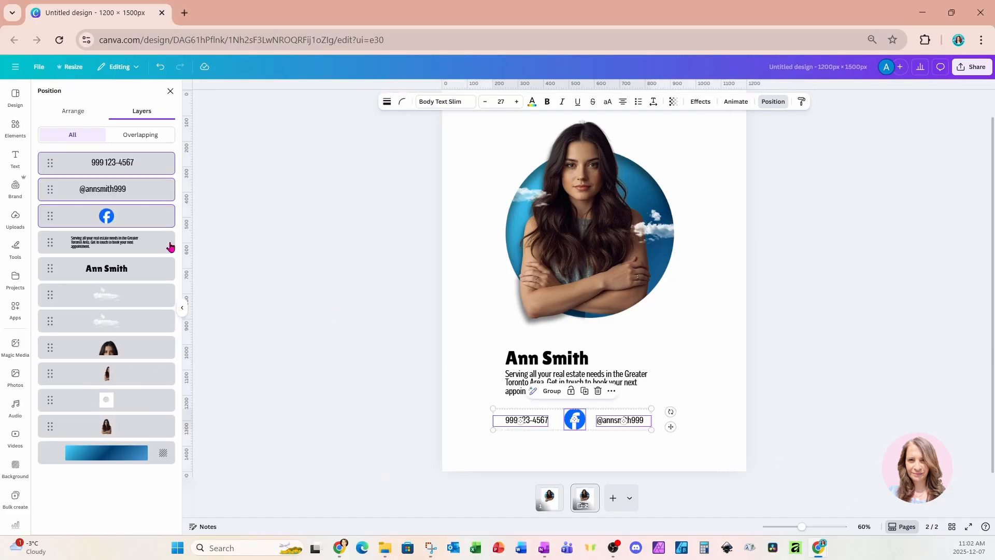
pyautogui.keyDown('shift'); pyautogui.click(132, 267); pyautogui.keyUp('shift')
pyautogui.moveTo(544, 381); pyautogui.dragTo(554, 381)
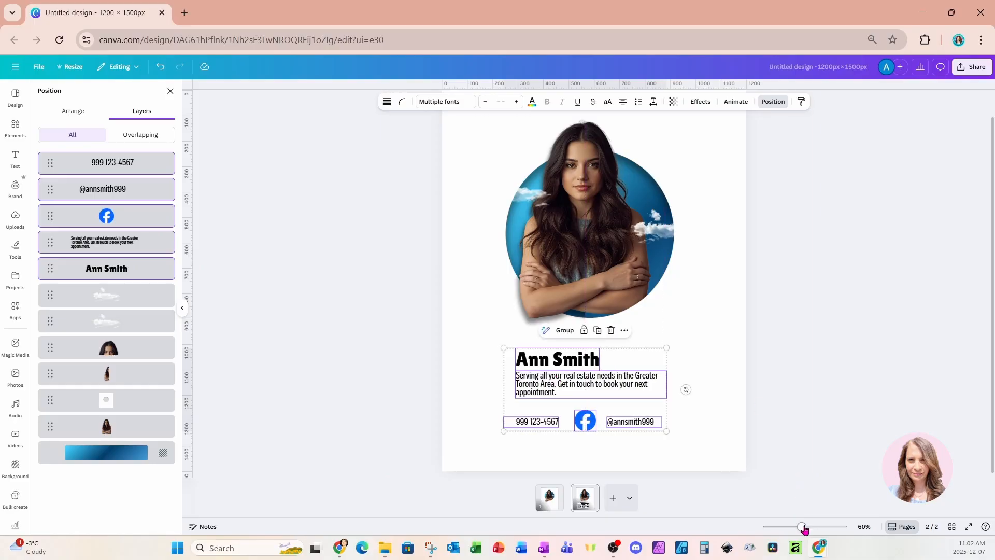
# Step: Compare the oval-shadow version on the first page with the drop-shadow version on the second page
pyautogui.moveTo(802, 526); pyautogui.dragTo(800, 528)
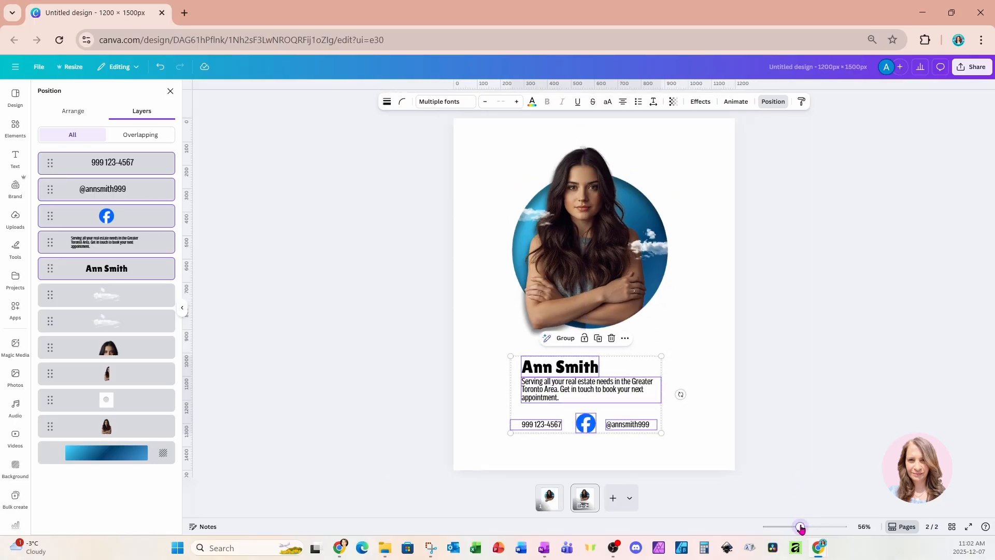
pyautogui.click(552, 509)
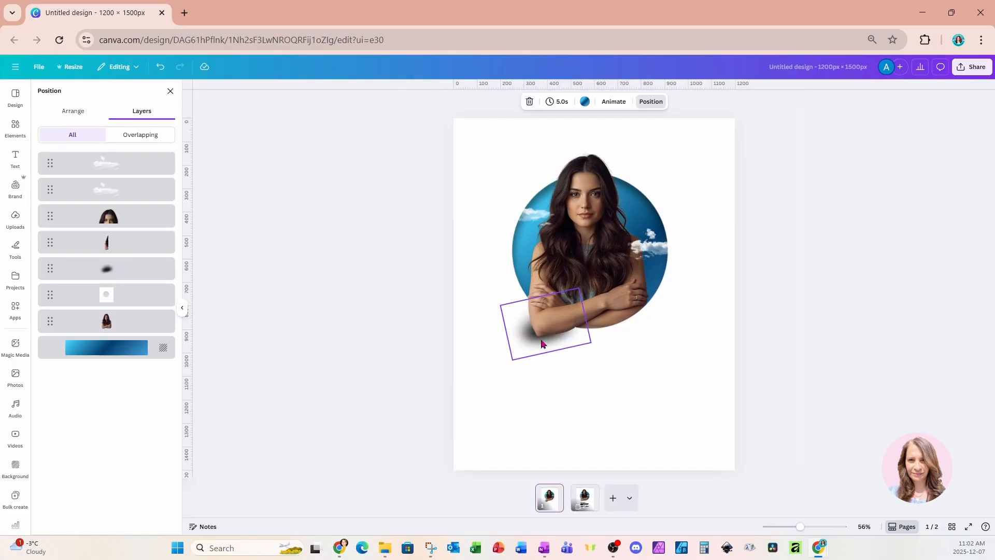
pyautogui.click(583, 500)
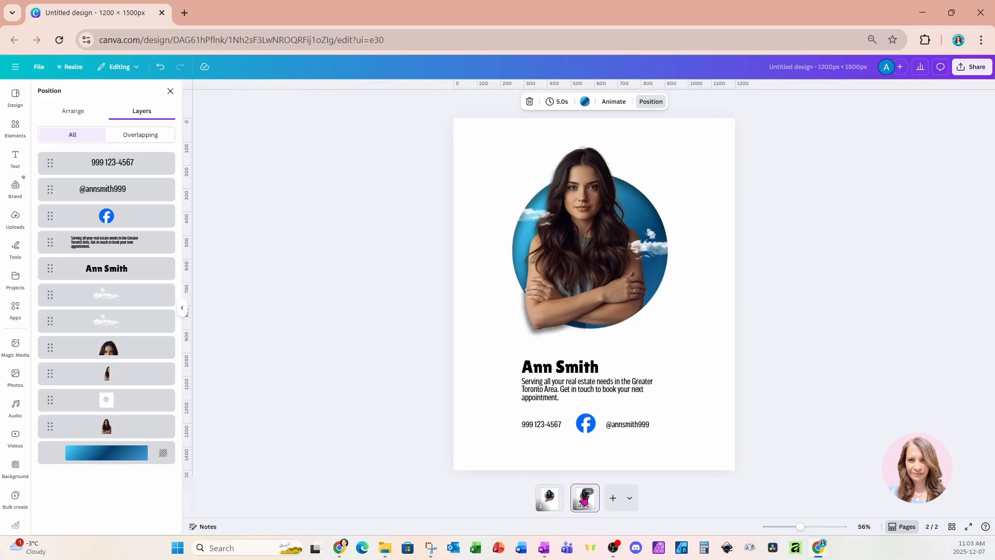